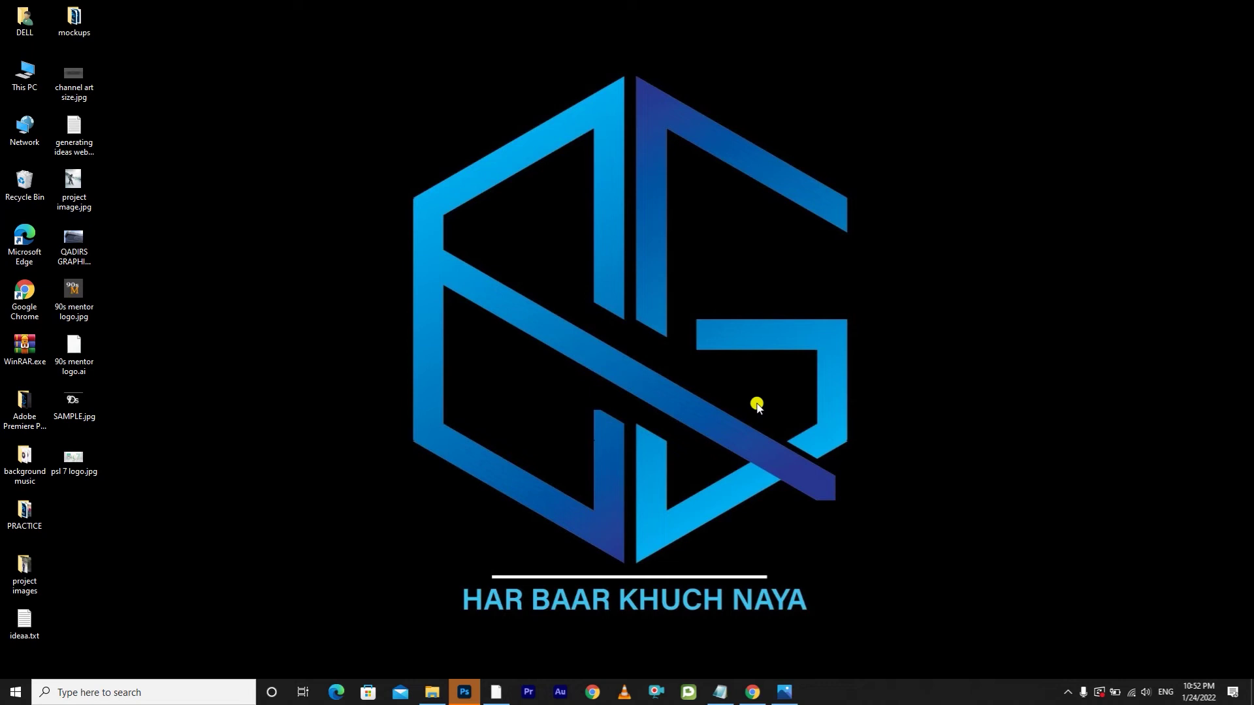
Refresh the desktop and open psl 7 logo.jpg in the Photos viewer.
right_click(647, 244)
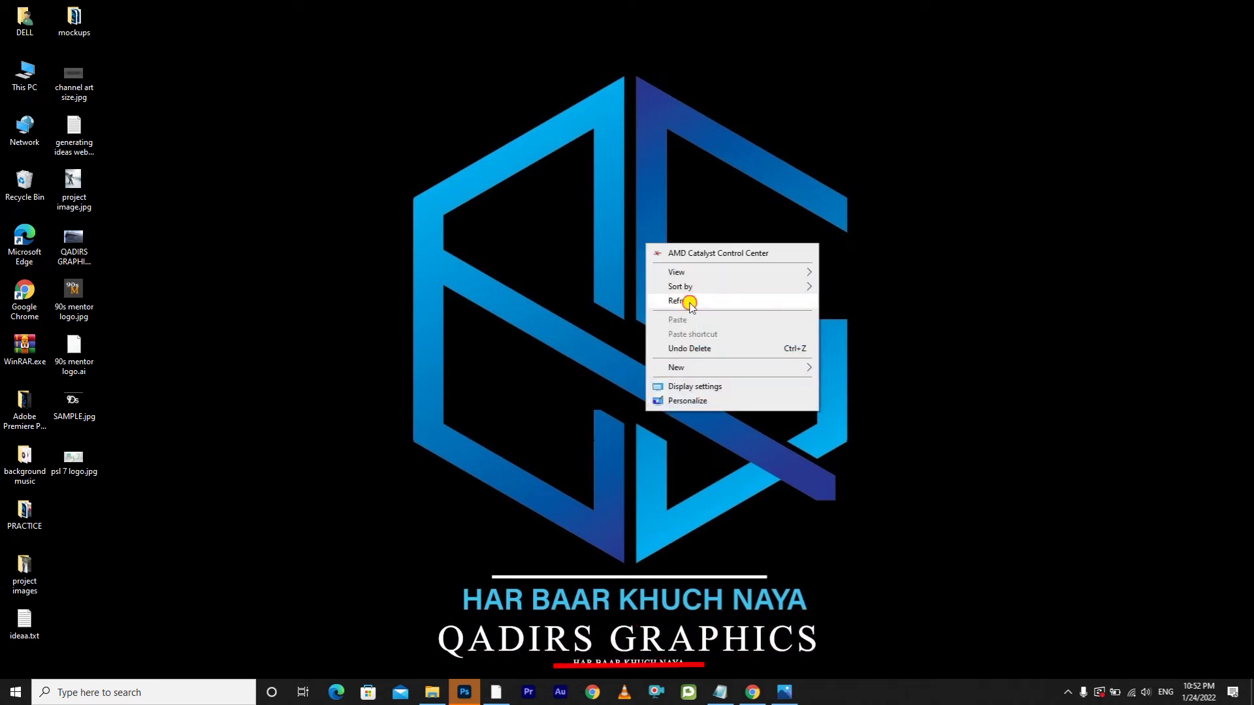
left_click(682, 301)
left_click(784, 692)
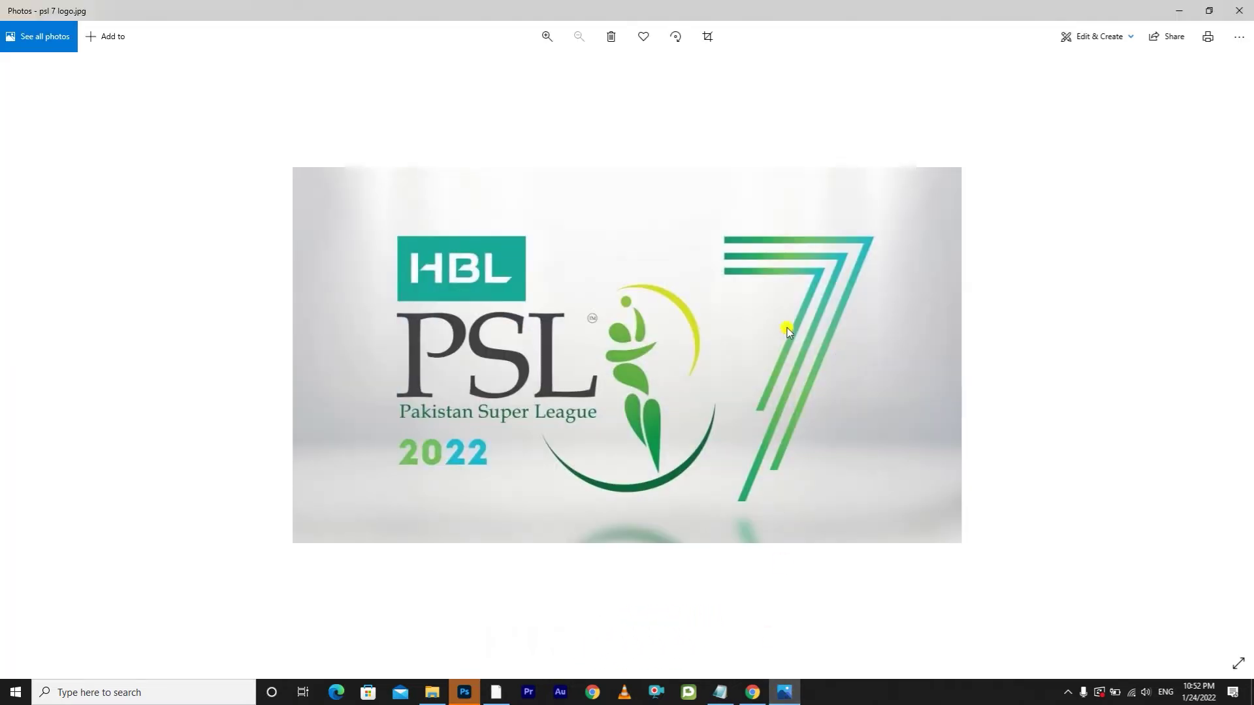
key("F11")
Minimize the Photos viewer, refresh the desktop, and launch Adobe Illustrator from the taskbar.
left_click(1178, 9)
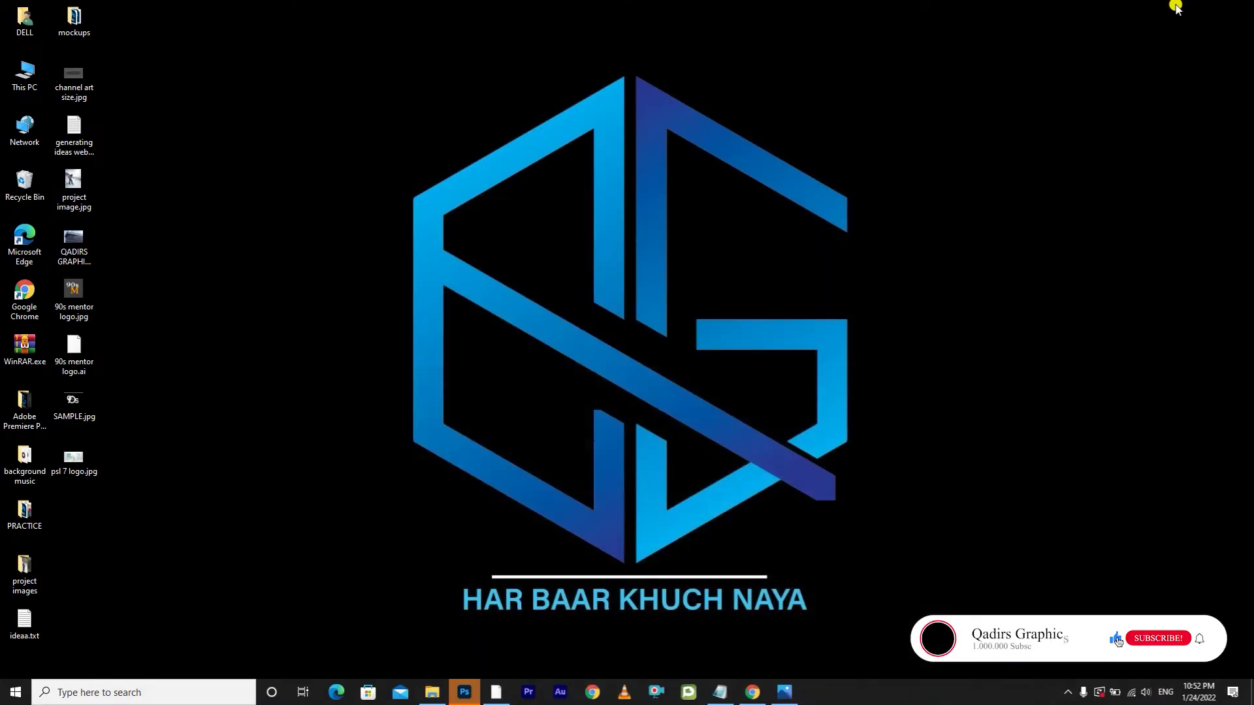
right_click(715, 75)
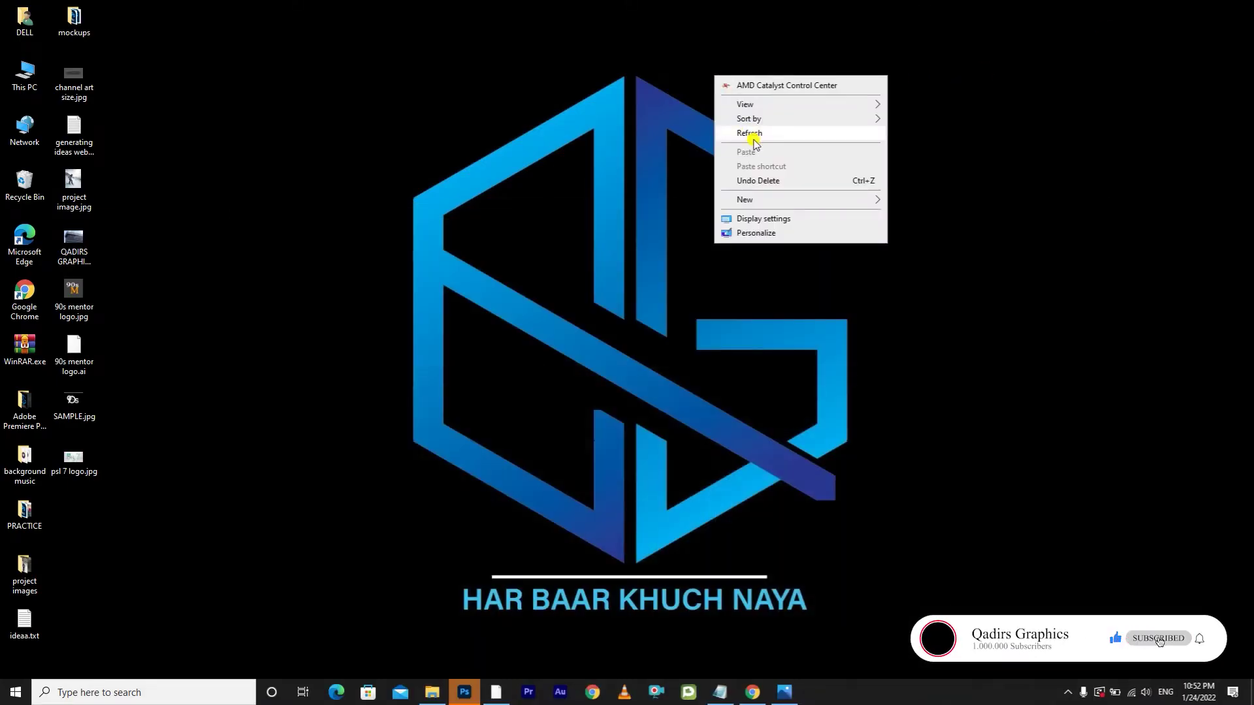
left_click(754, 137)
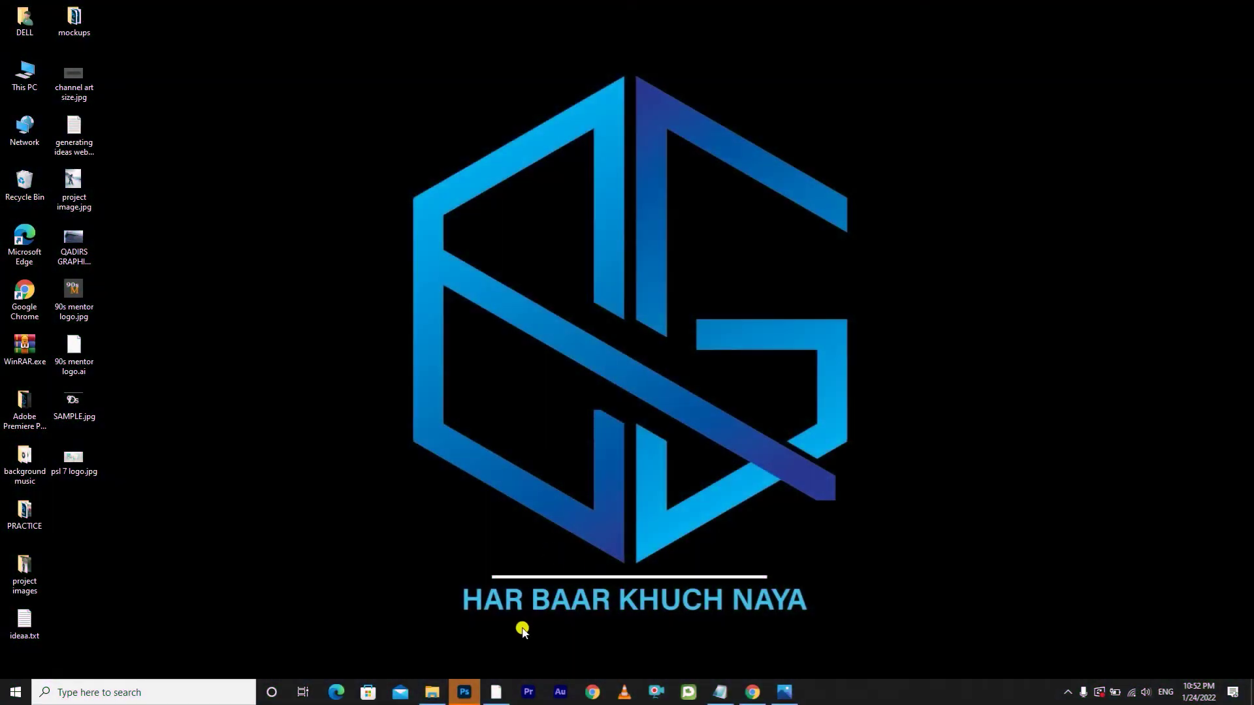
left_click(498, 693)
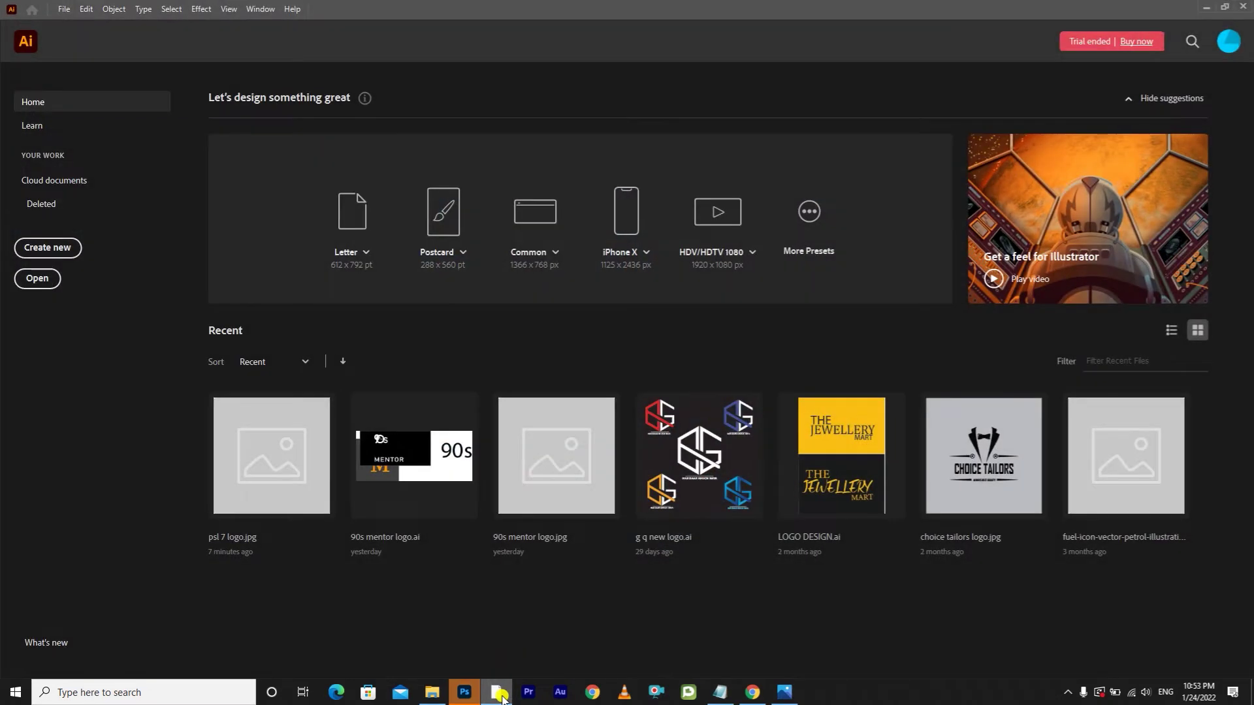
Open psl 7 logo.jpg in Illustrator and fit the artboard in the window.
left_click(42, 282)
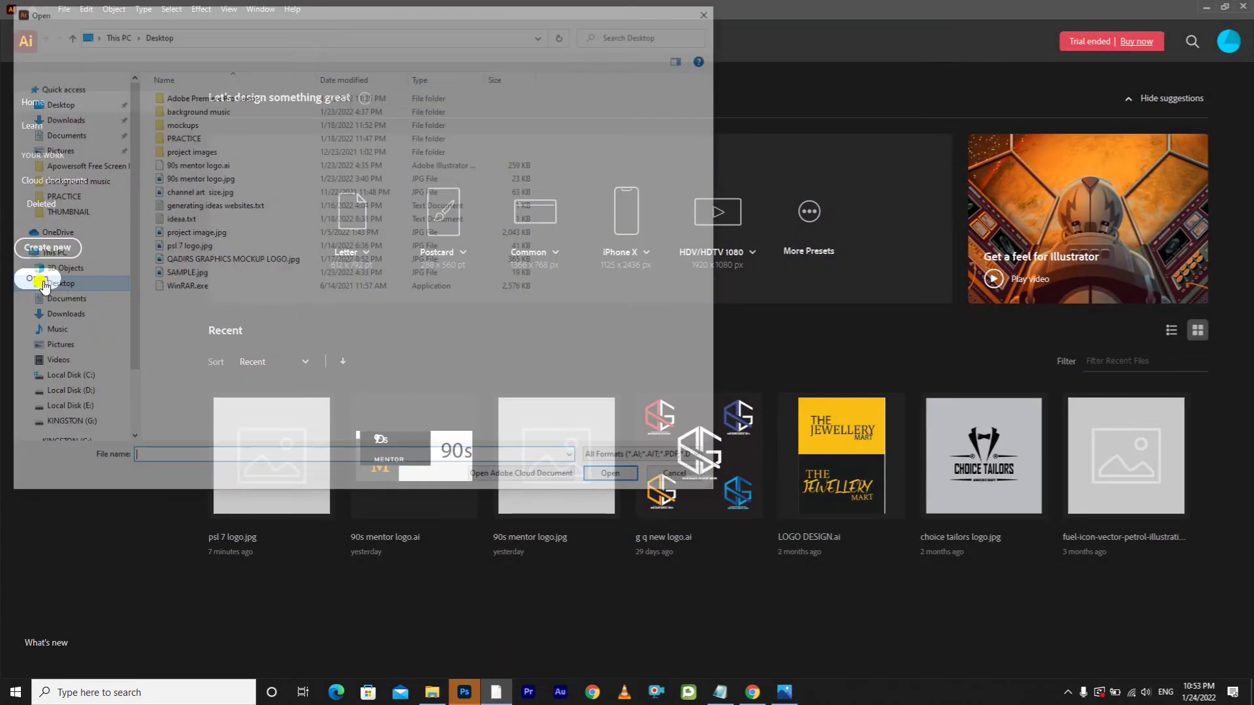
left_click(229, 249)
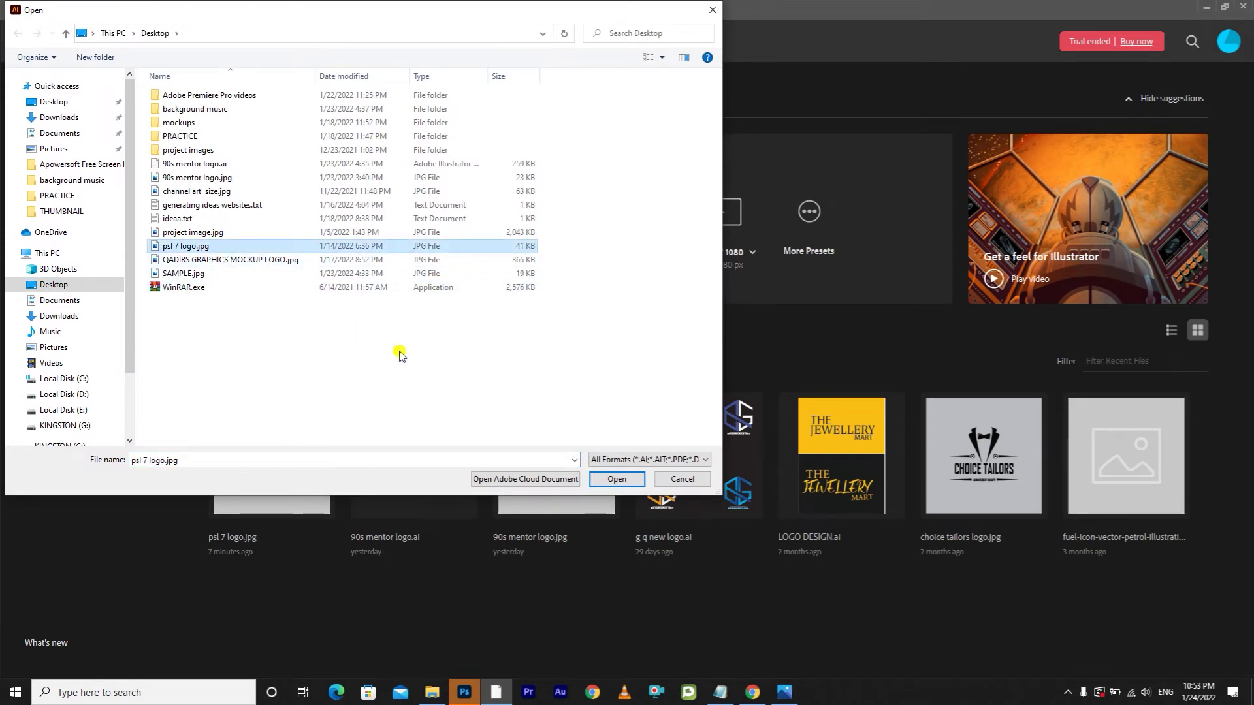
left_click(624, 483)
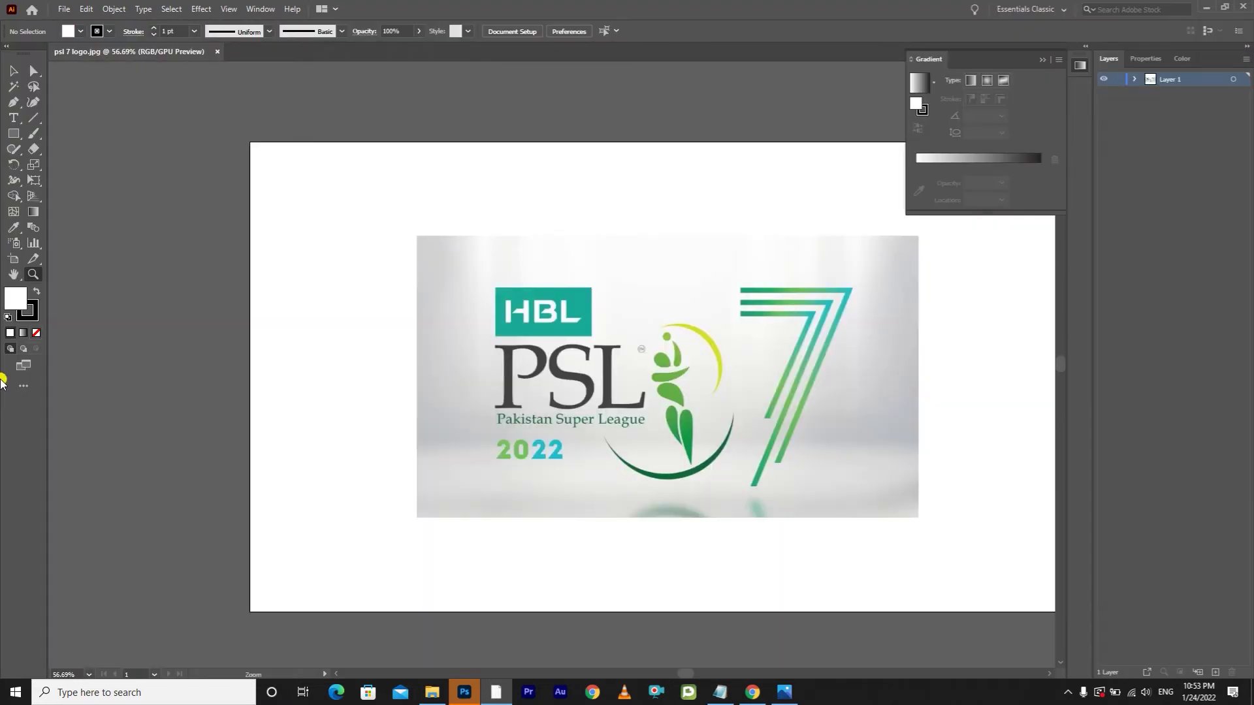
left_click(14, 274)
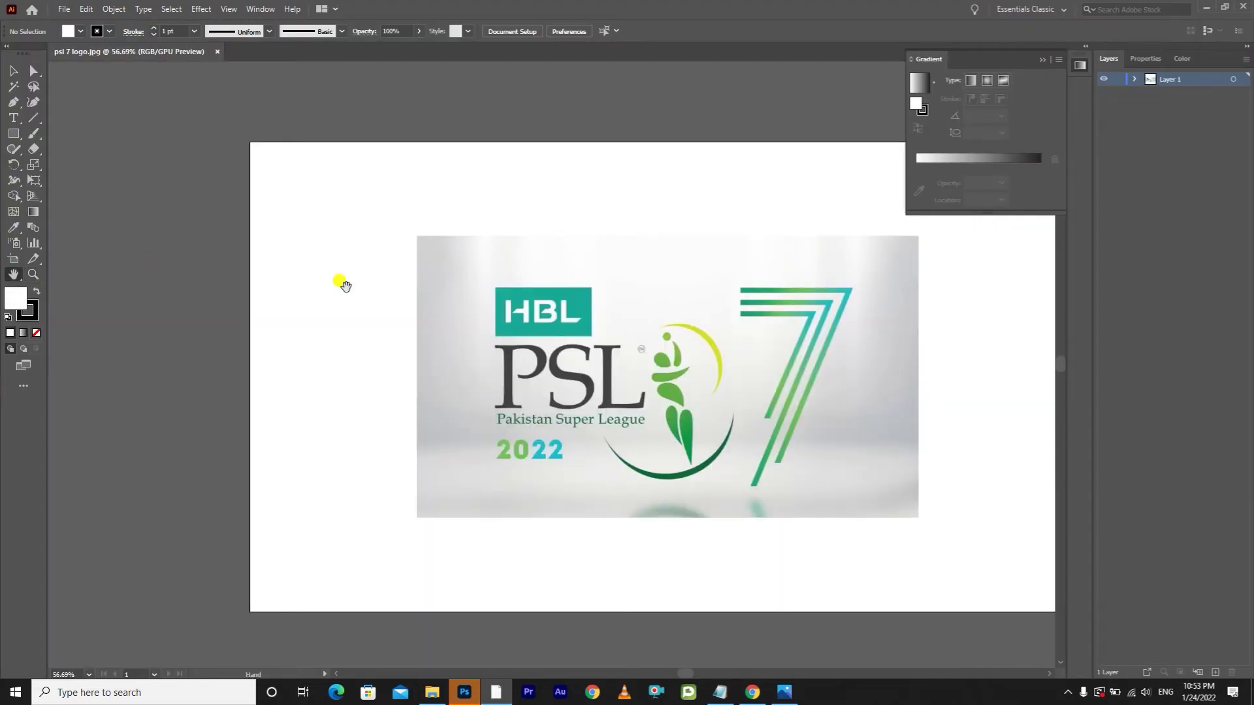
left_click_drag(344, 286, 352, 287)
double_click(15, 273)
left_click_drag(512, 341, 665, 341)
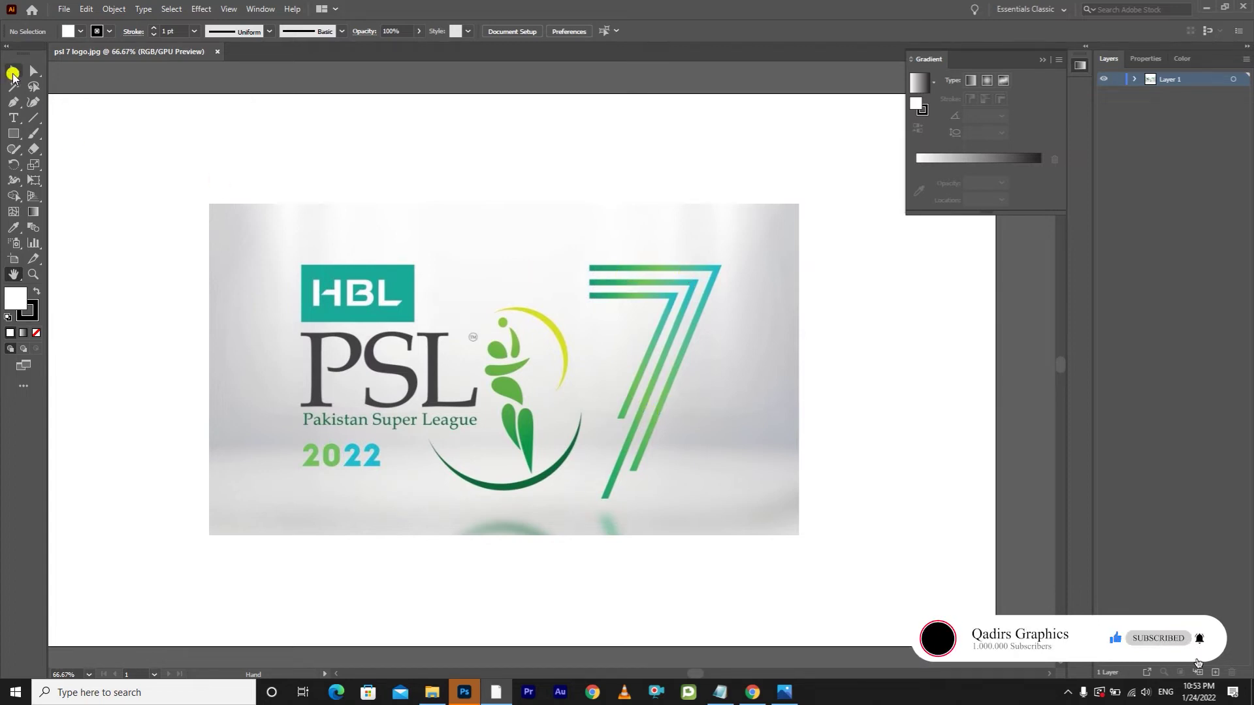
Lock the reference image's Layer 1 and add a new layer above it for tracing.
left_click(13, 74)
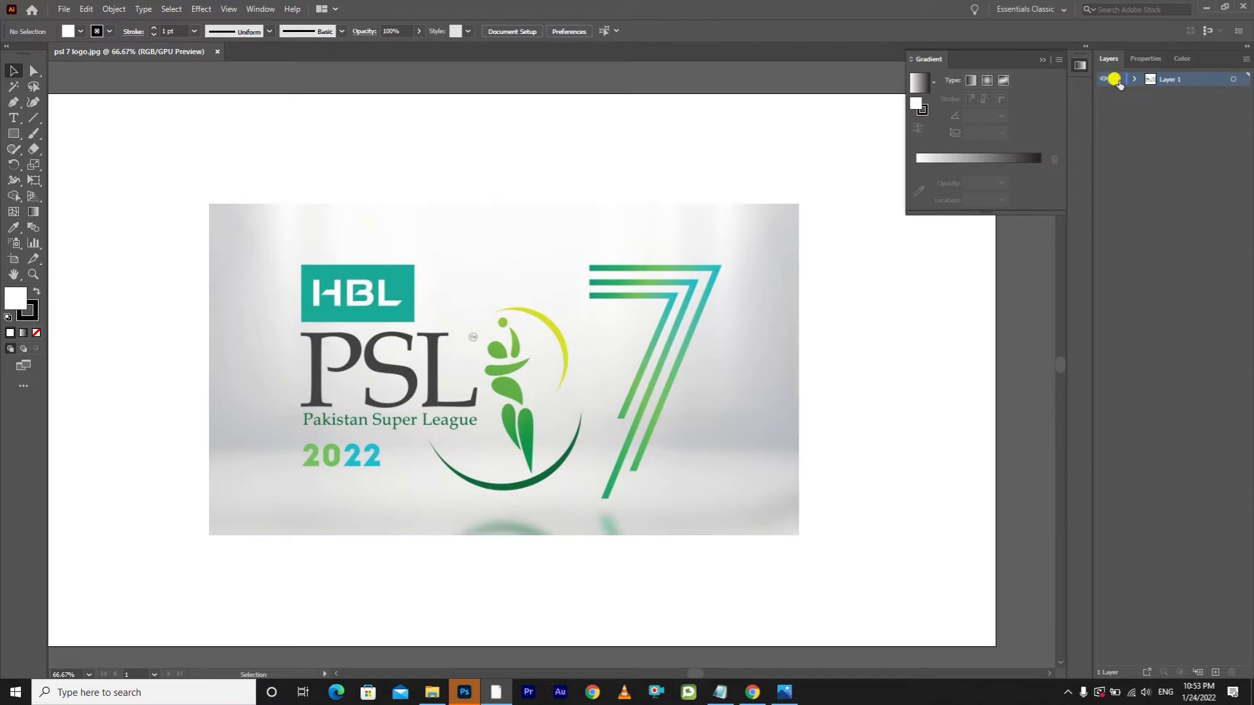
left_click(1117, 79)
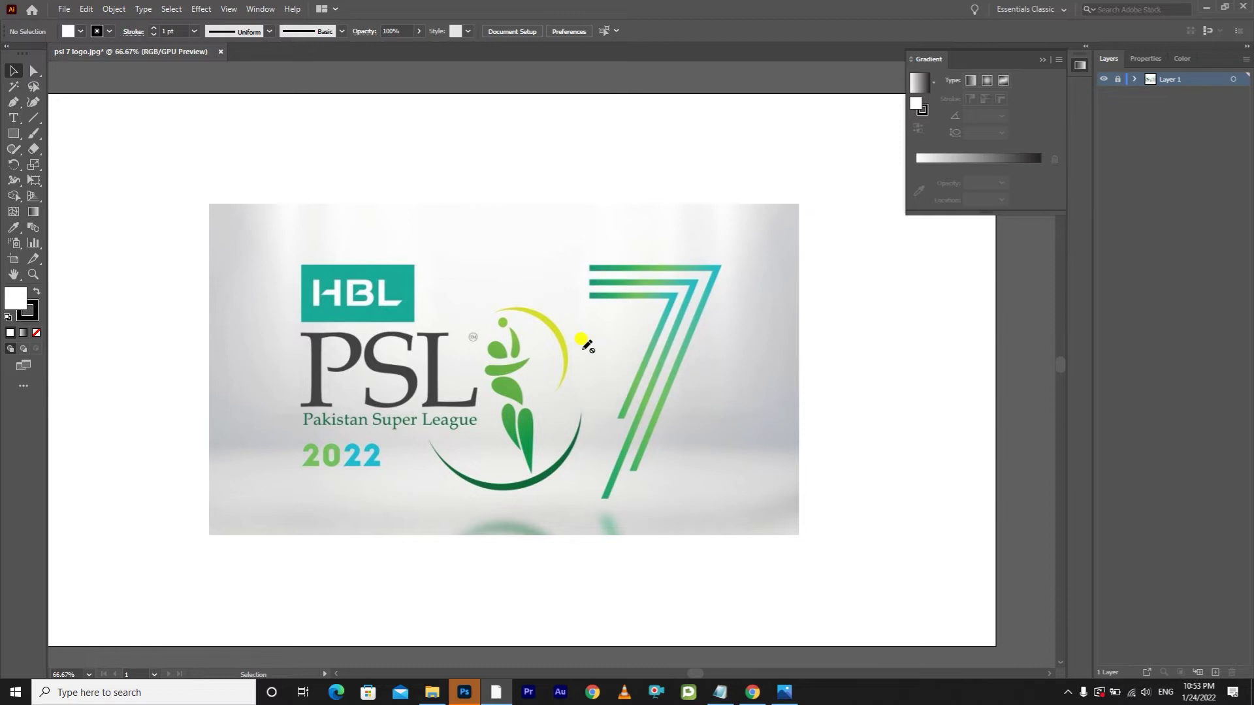
left_click(1214, 672)
Set up the Pen tool with no fill and an 8 pt black stroke, zoomed in on the 7.
left_click(7, 104)
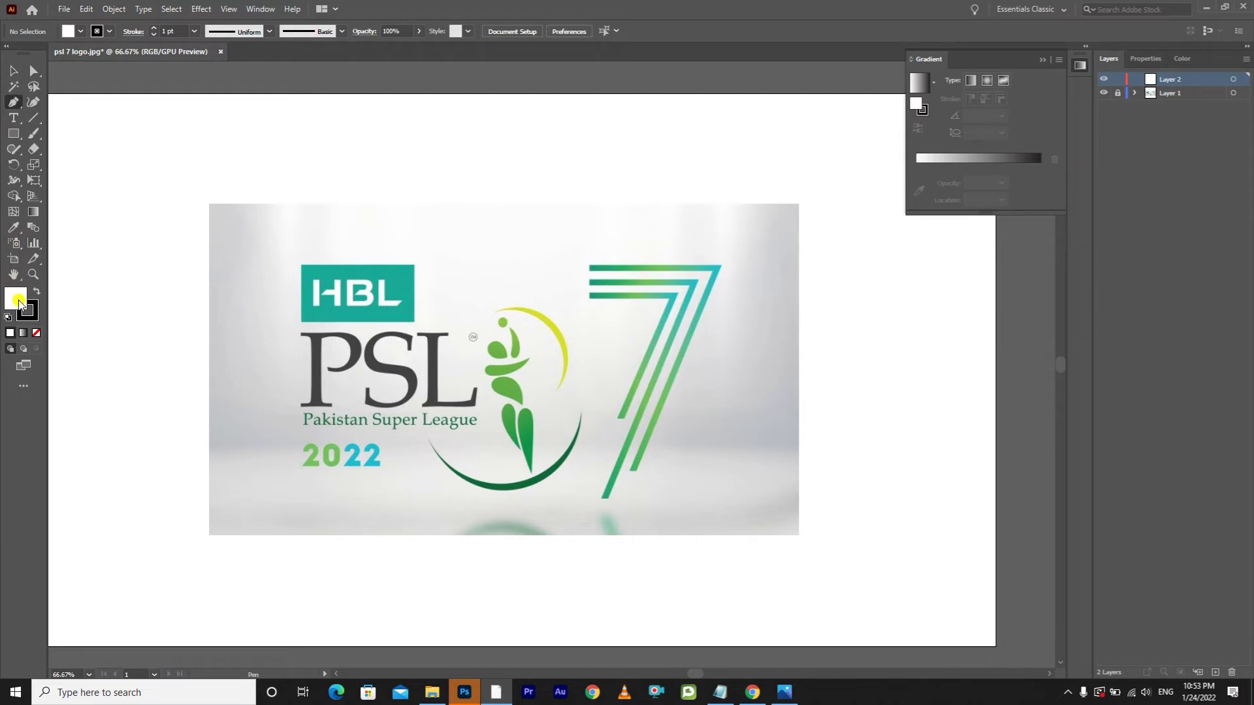
left_click(34, 334)
left_click(36, 319)
left_click(33, 274)
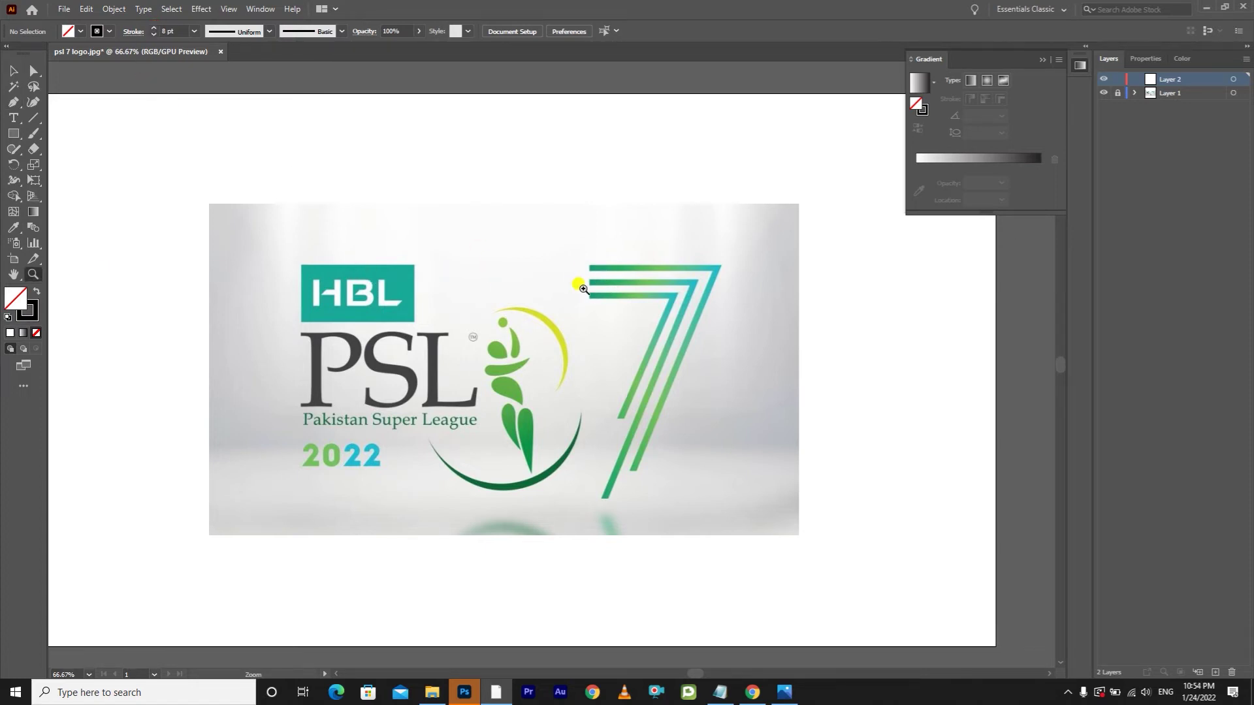
left_click(709, 318)
left_click(14, 274)
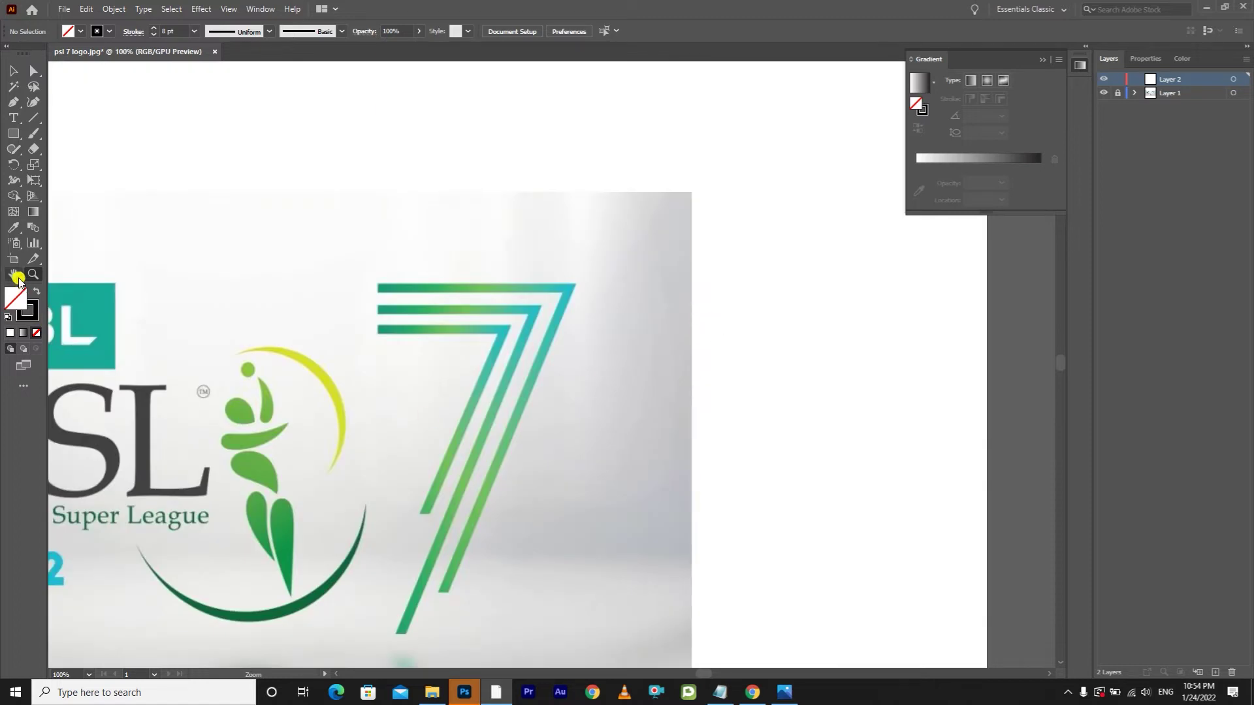
left_click_drag(538, 507, 571, 459)
left_click(14, 102)
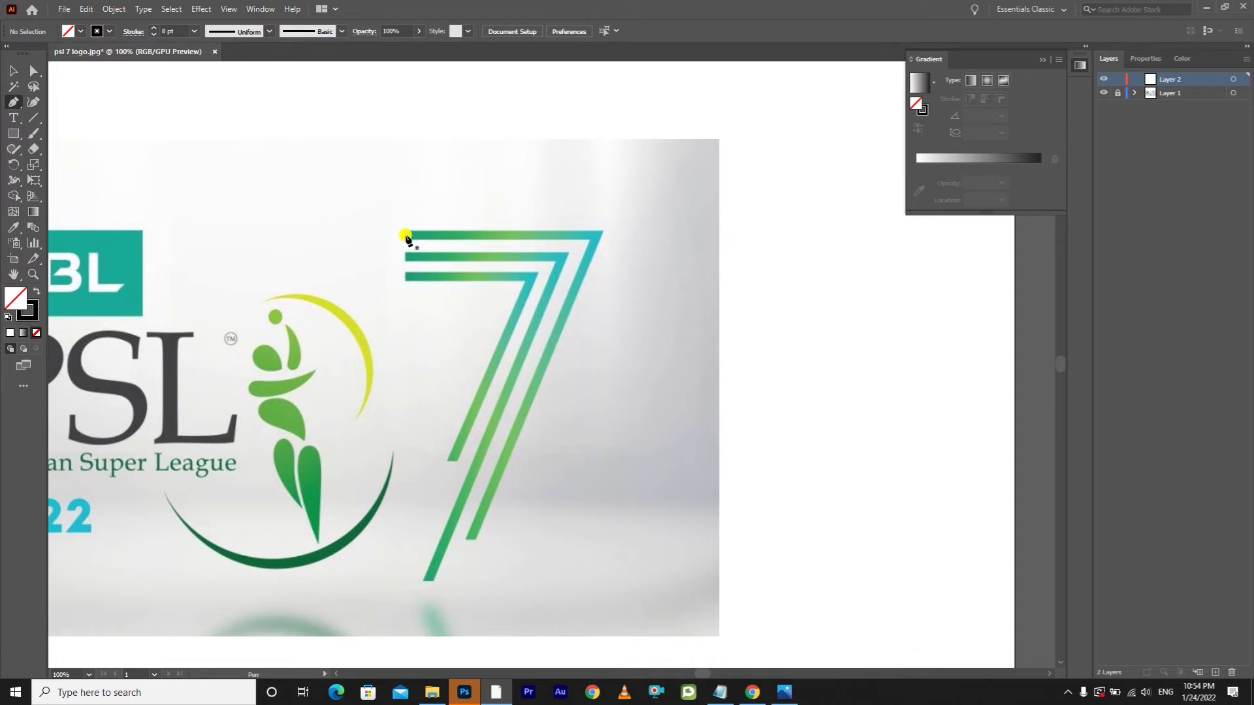
Trace the 7's outer line with anchors at top-left, top-right and the diagonal's bottom.
left_click(404, 235)
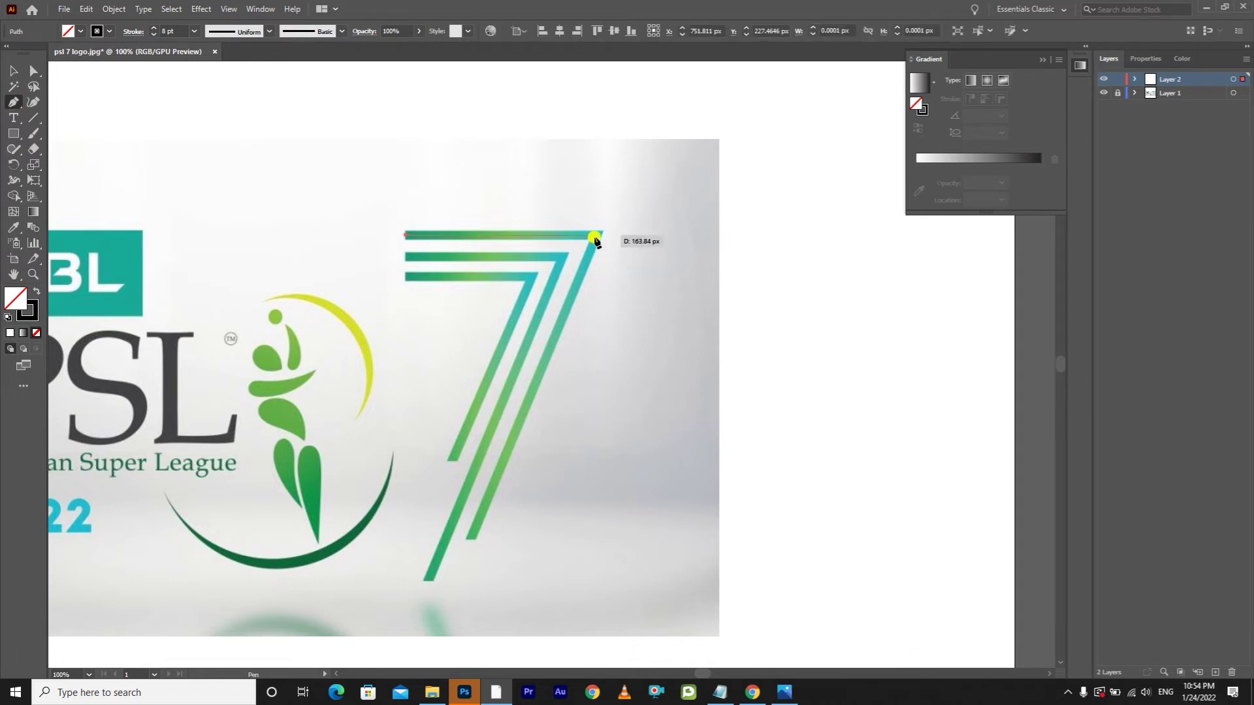
left_click(596, 235)
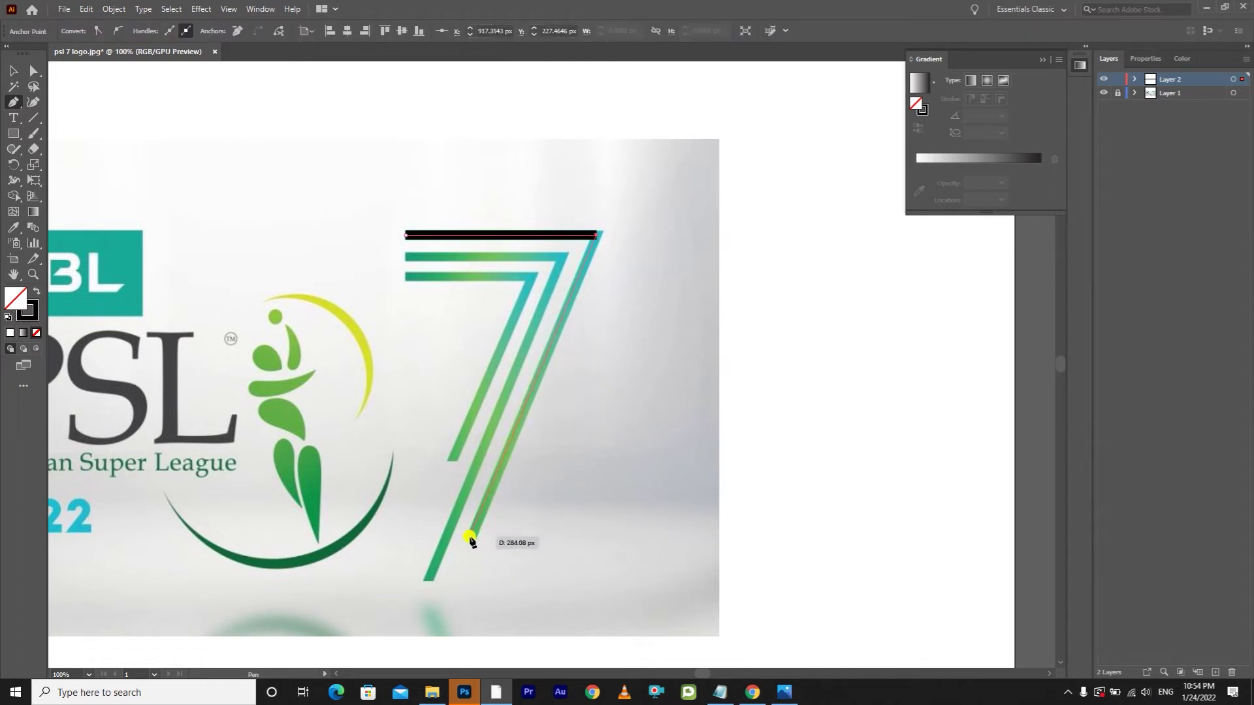
left_click(472, 535)
key("v")
left_click(630, 206)
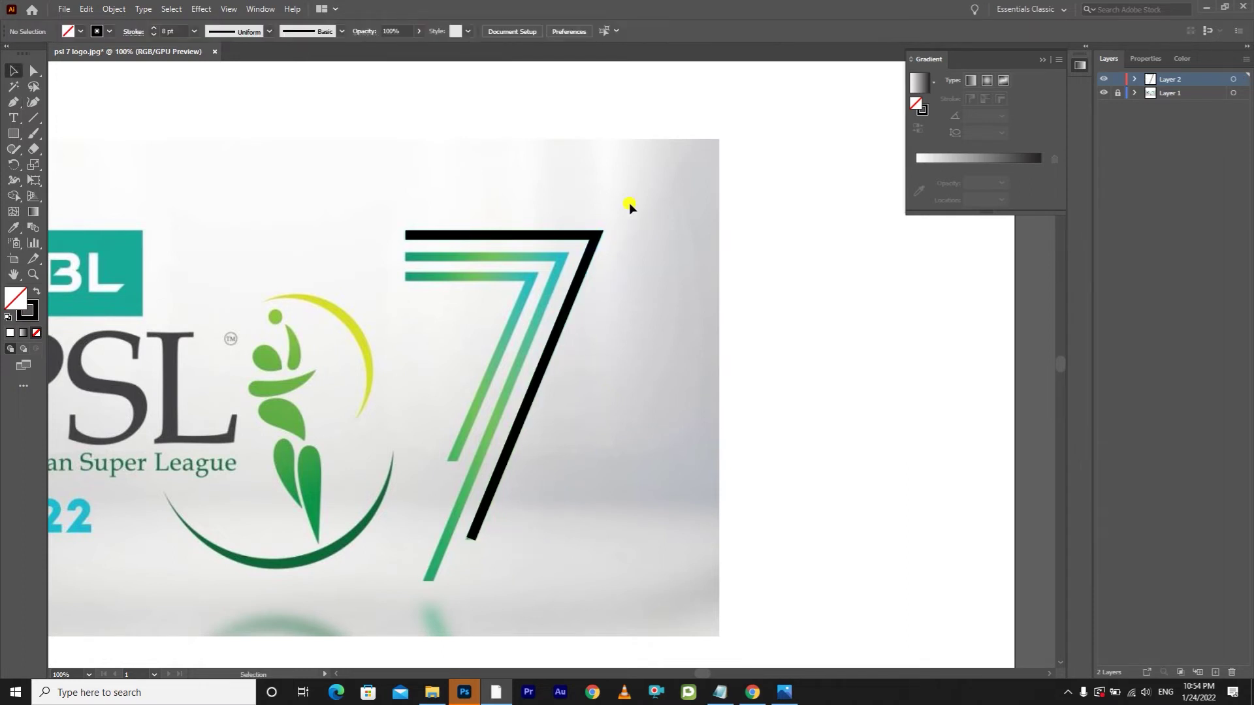
left_click(590, 252)
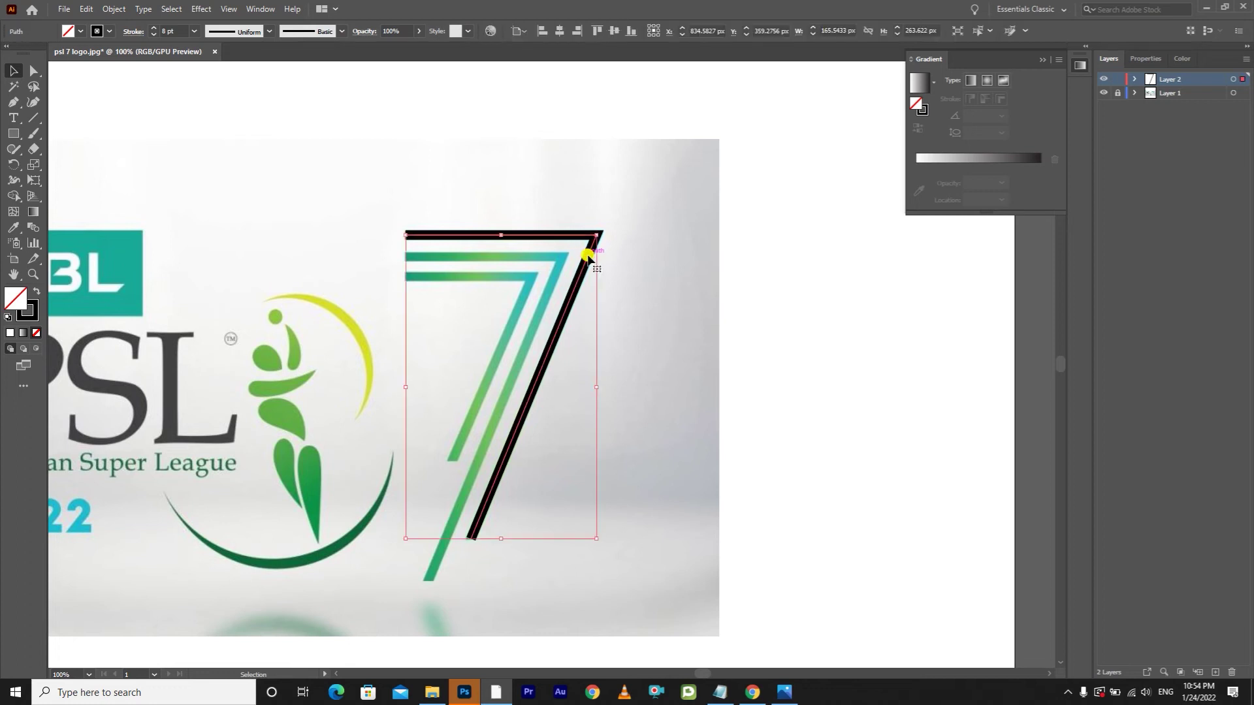
left_click(655, 226)
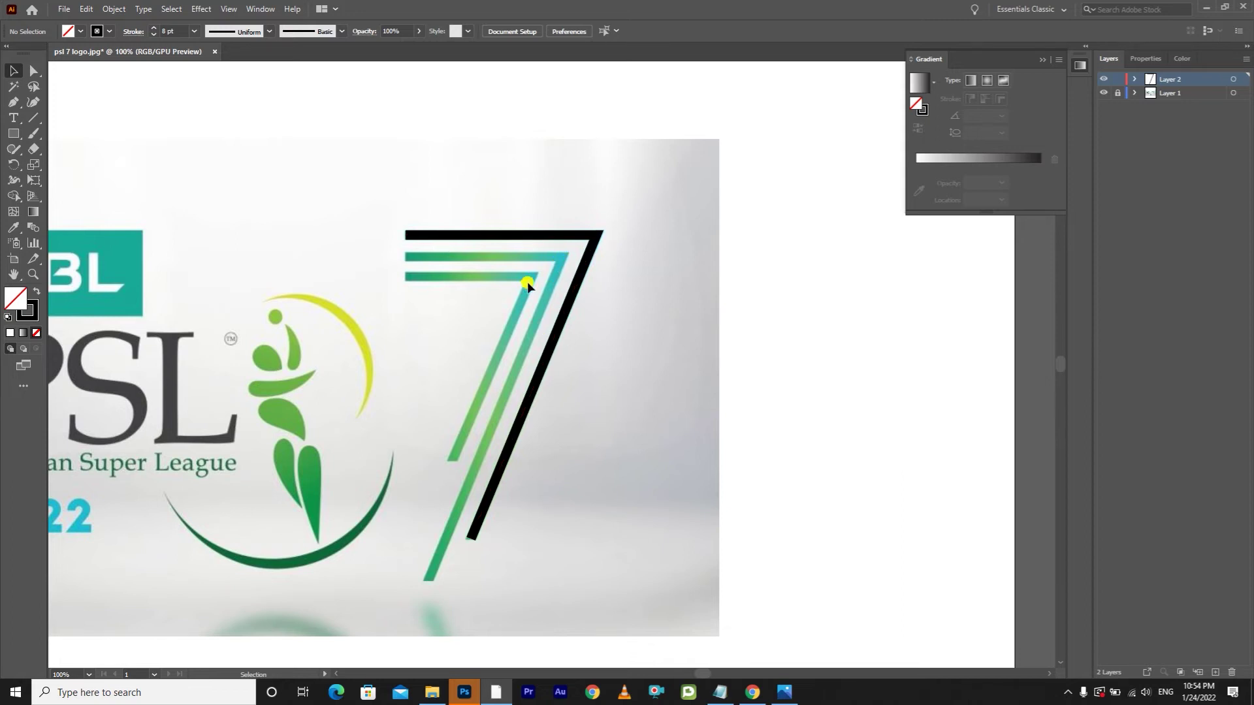
Alt-drag a copy of the 7 path and fit its end anchors onto the middle reference line.
left_click(589, 247)
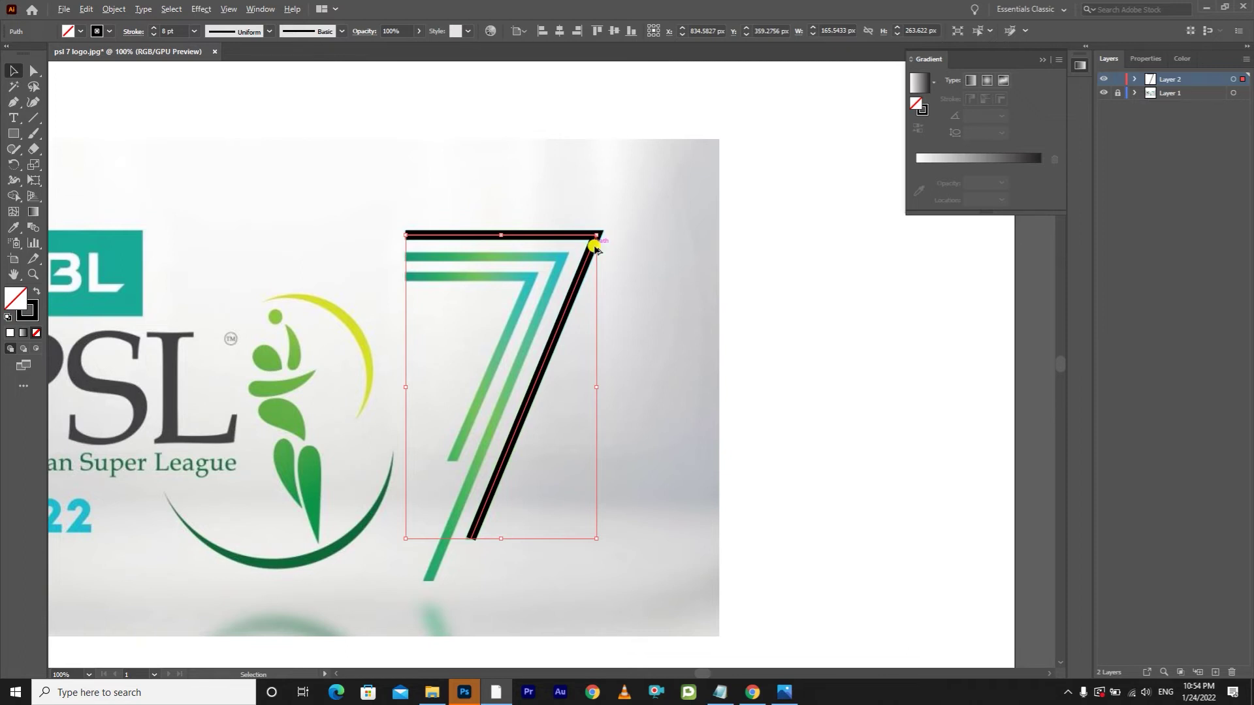
left_click_drag(590, 249, 558, 271)
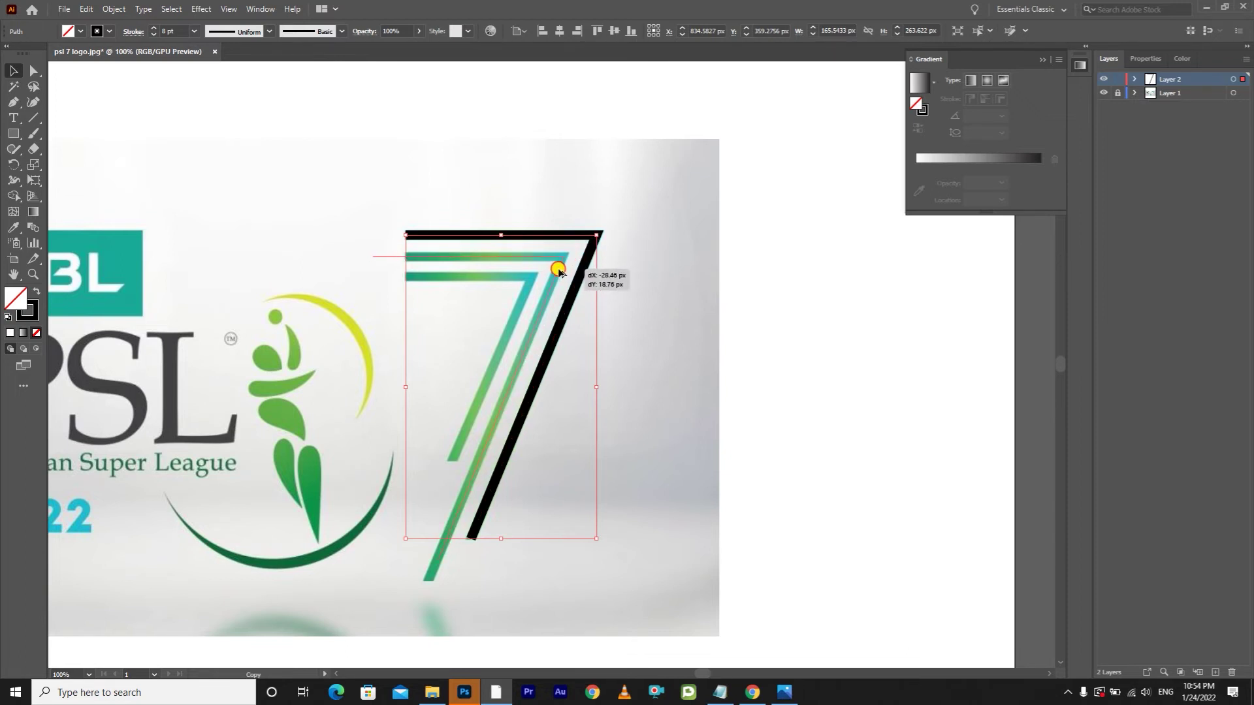
left_click_drag(559, 271, 557, 271)
left_click(640, 264)
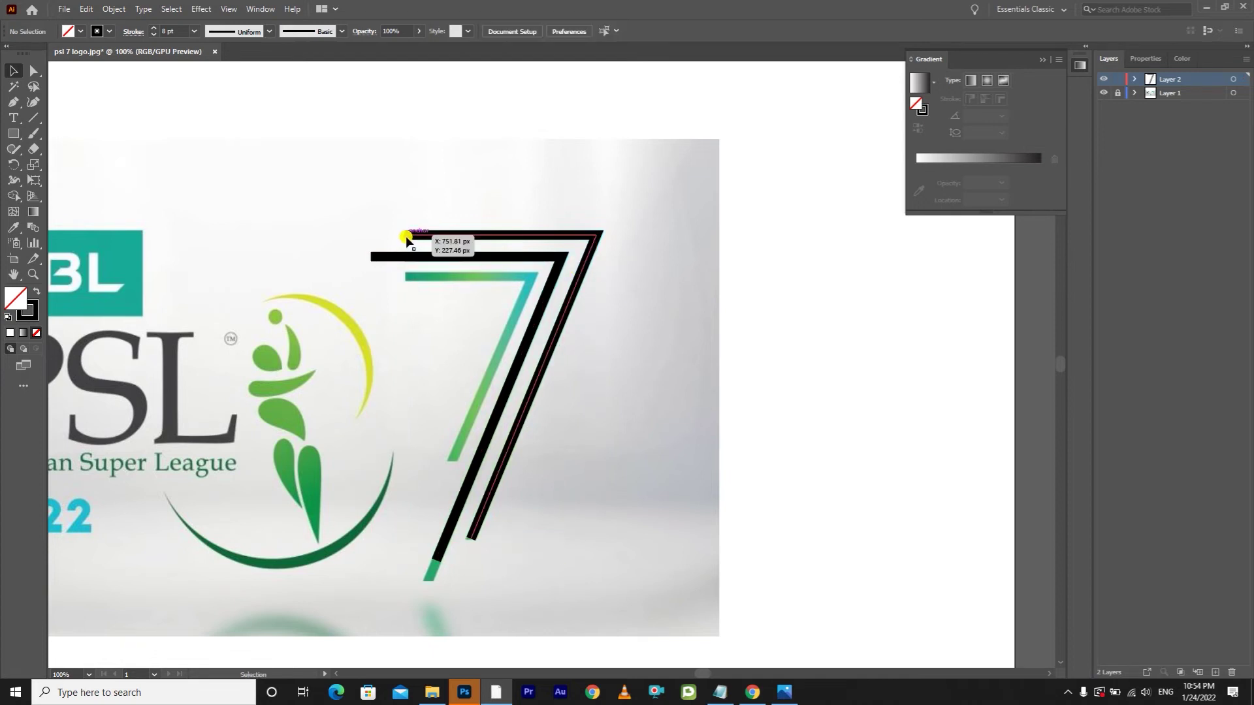
left_click(34, 70)
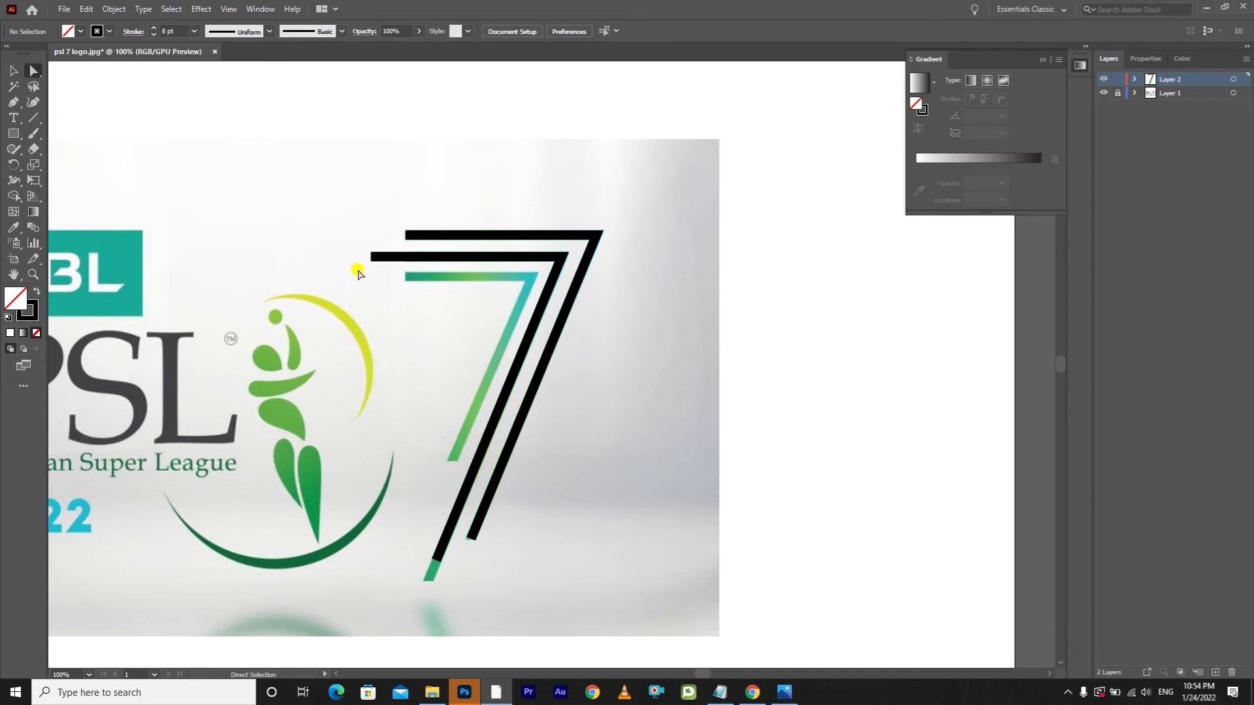
left_click(376, 257)
left_click_drag(375, 260, 371, 261)
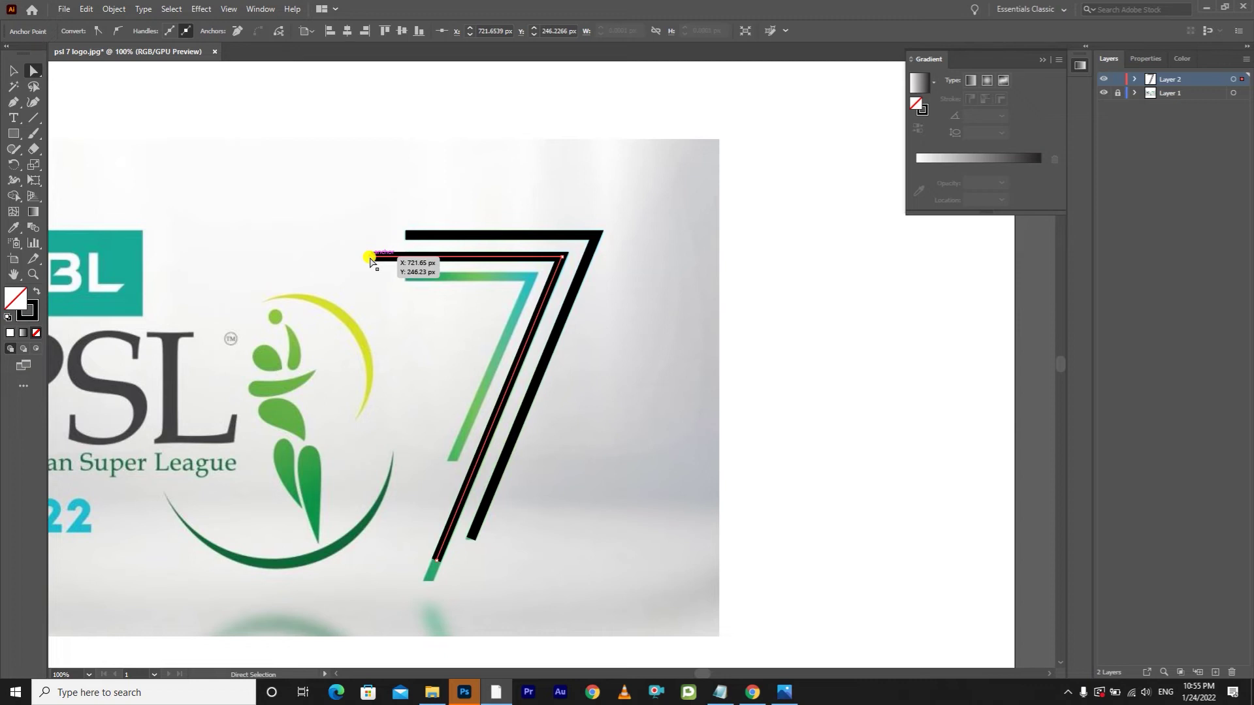
left_click_drag(370, 261, 405, 257)
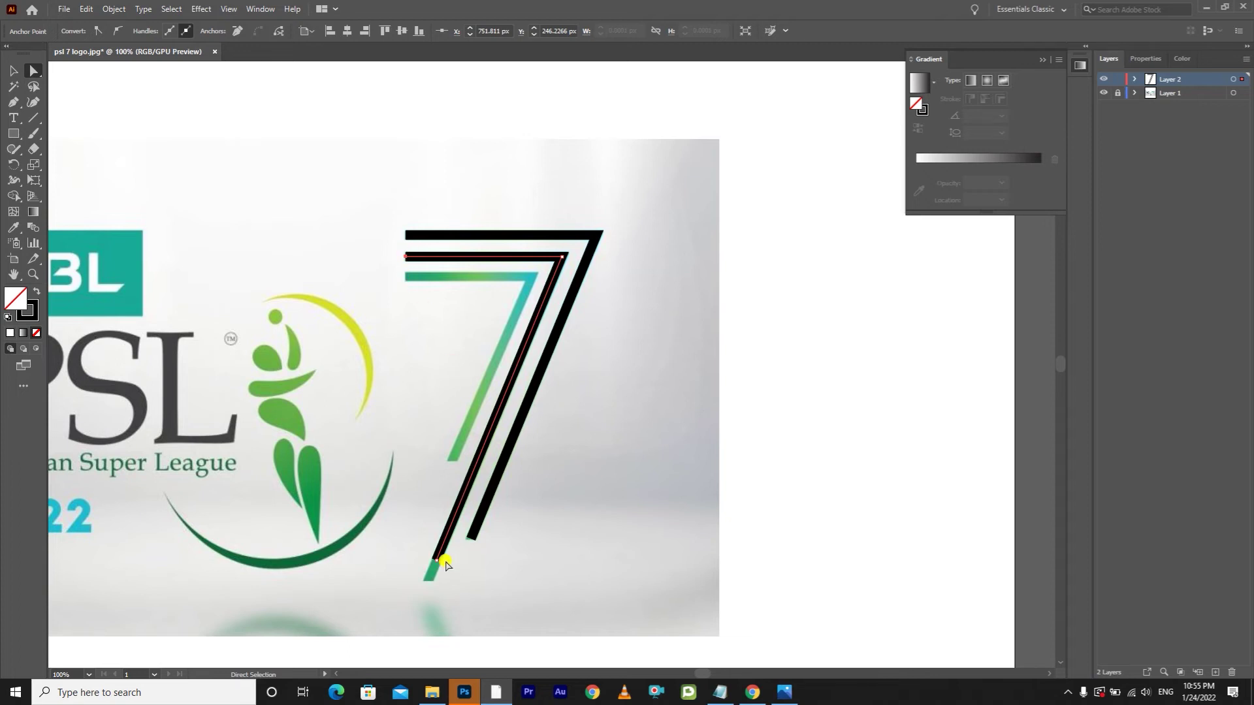
left_click_drag(436, 561, 427, 580)
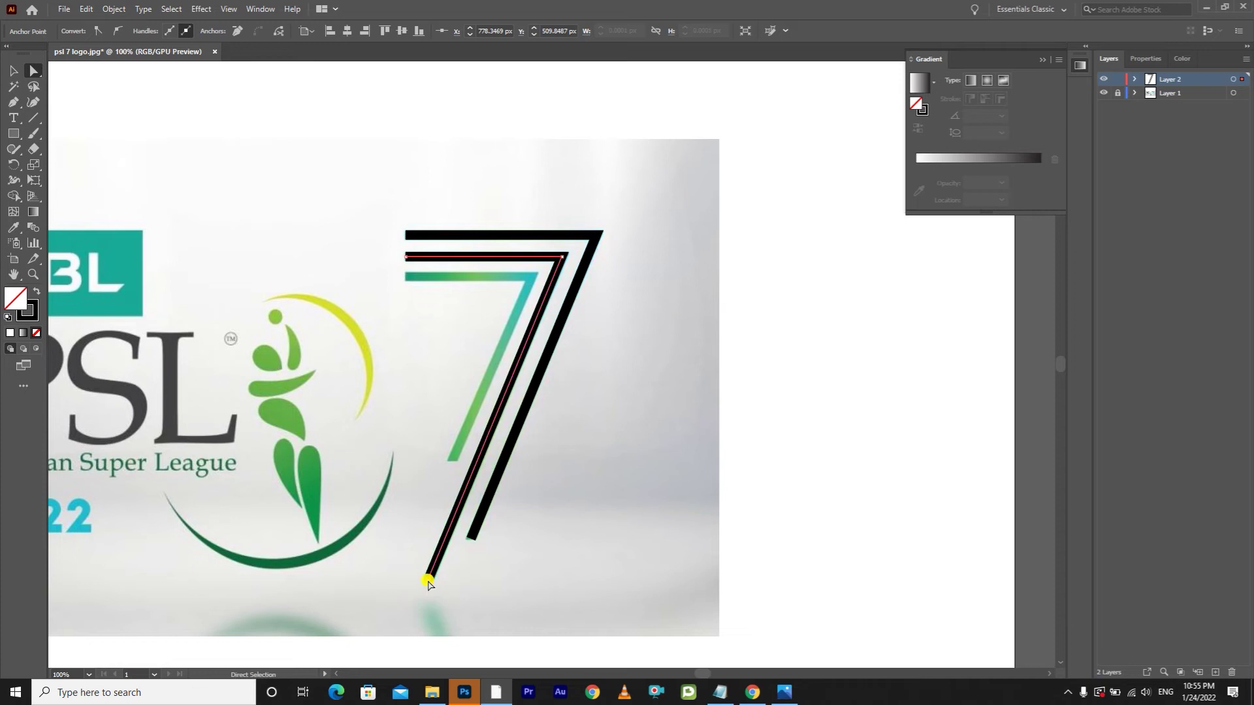
left_click_drag(428, 583, 428, 580)
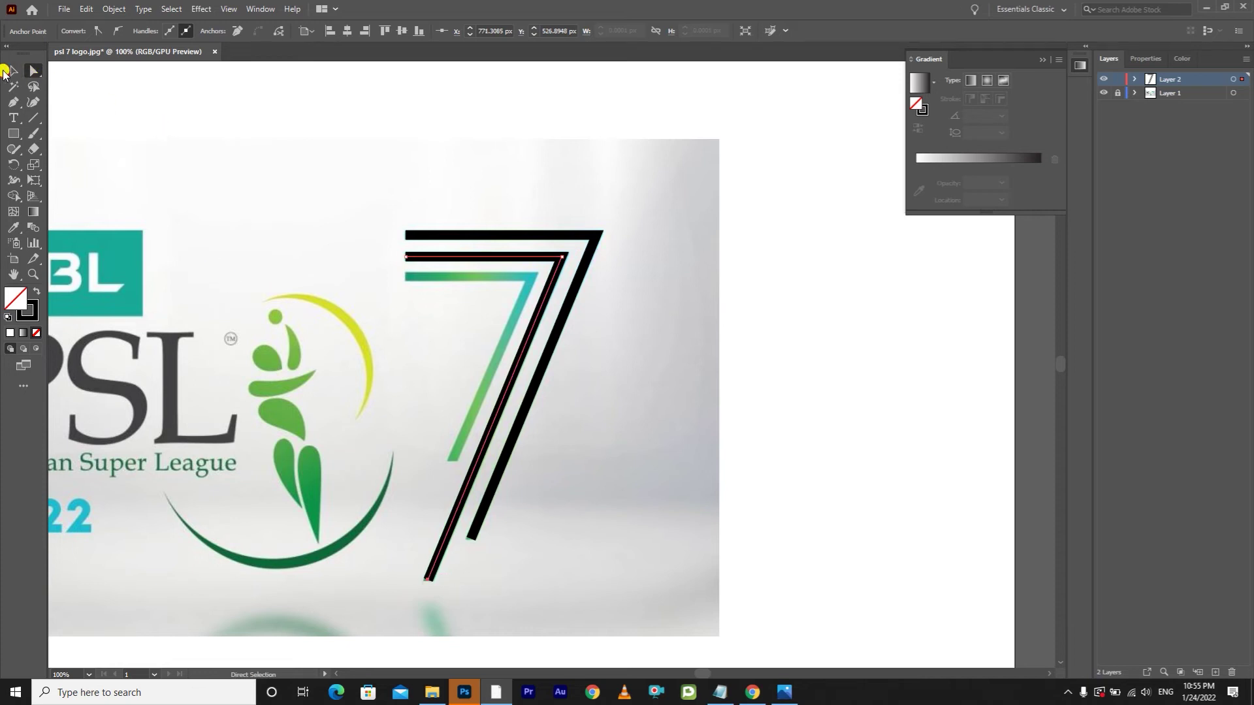
left_click(13, 70)
left_click(529, 146)
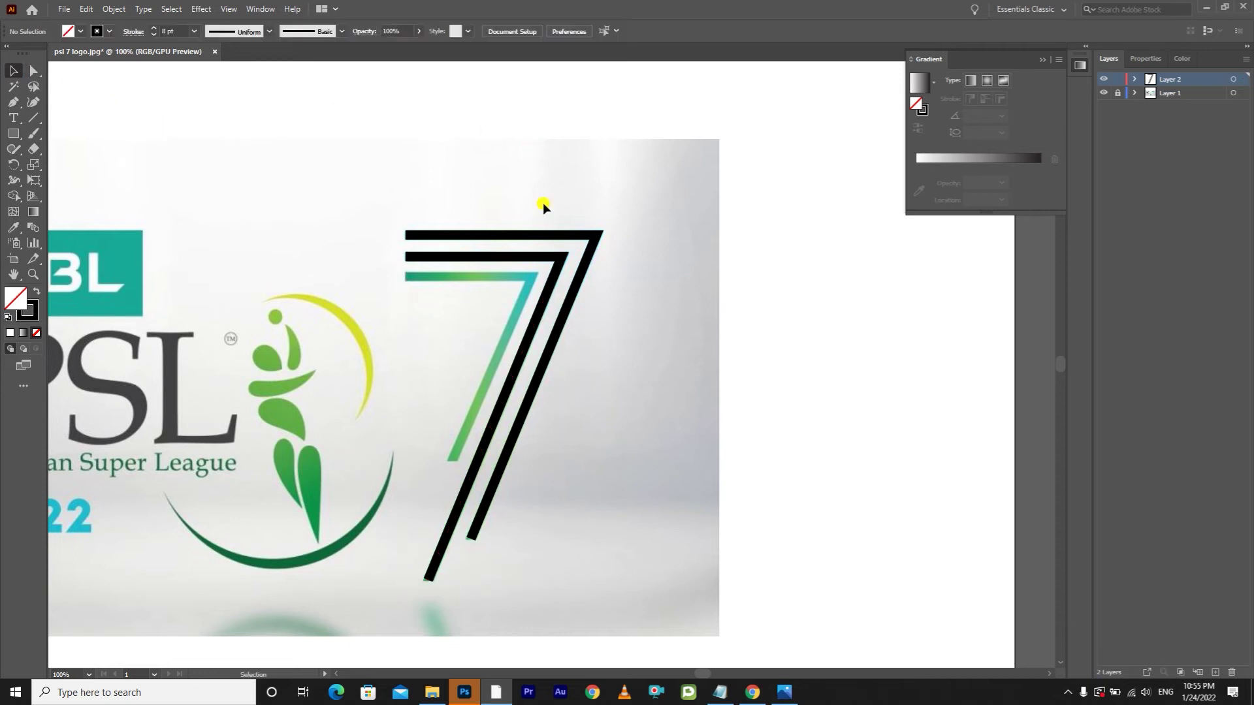
Copy the middle line and fit its anchors onto the inner line of the reference 7.
left_click(565, 266)
left_click_drag(542, 286, 525, 297)
key("a")
left_click_drag(378, 288, 406, 276)
mouse_move(410, 591)
left_mouse_down()
mouse_move(398, 600)
mouse_move(455, 453)
left_mouse_up()
left_click(653, 397)
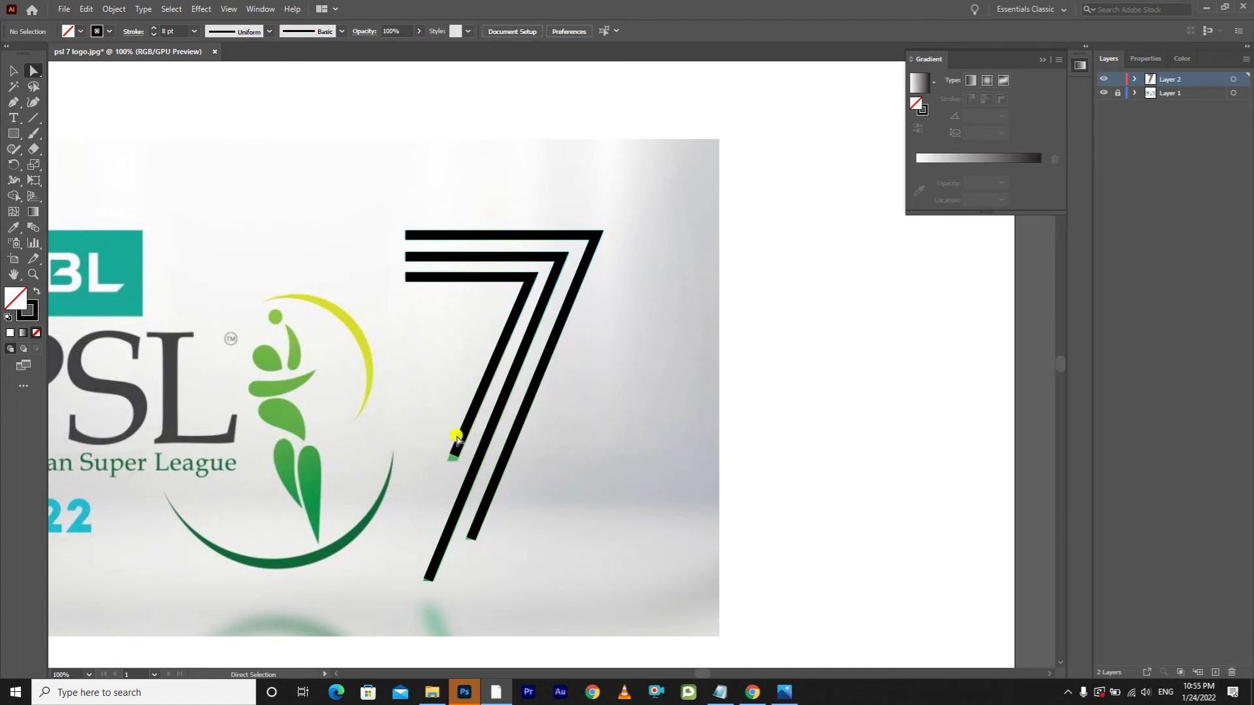
left_click(451, 456)
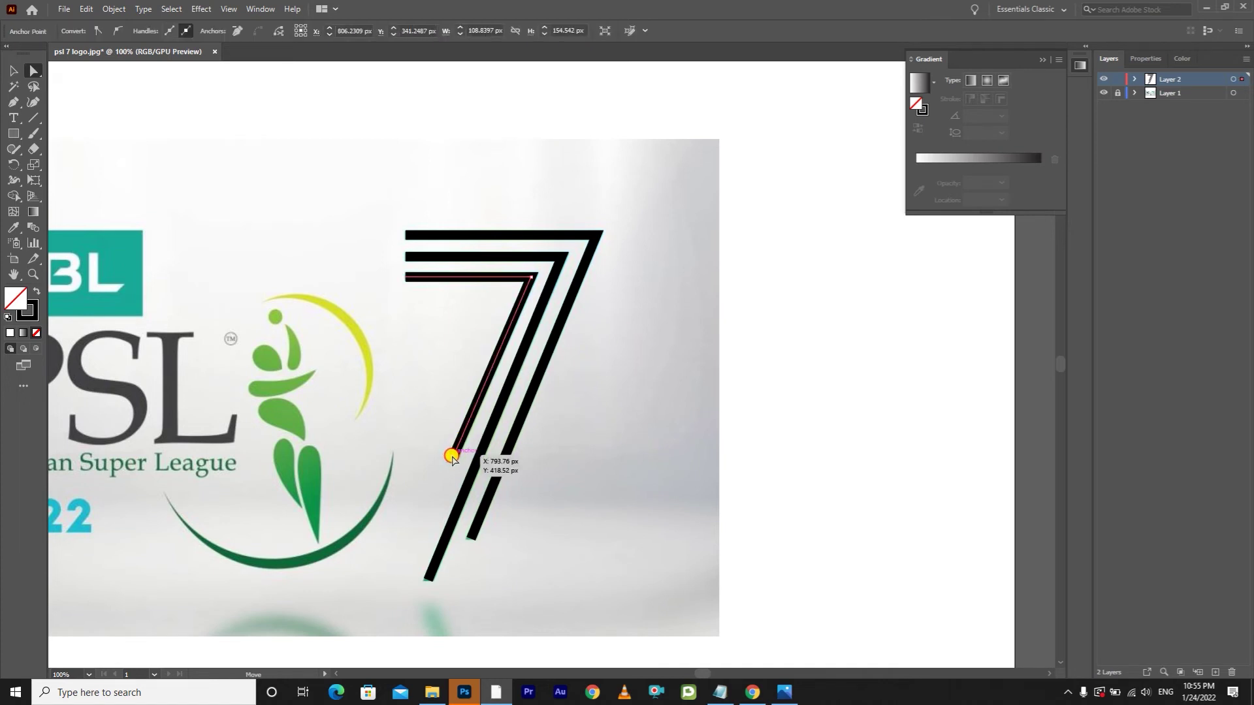
left_click_drag(451, 459, 449, 458)
Zoom in, move the three black paths right off the reference, and marquee-select all three.
left_click(653, 433)
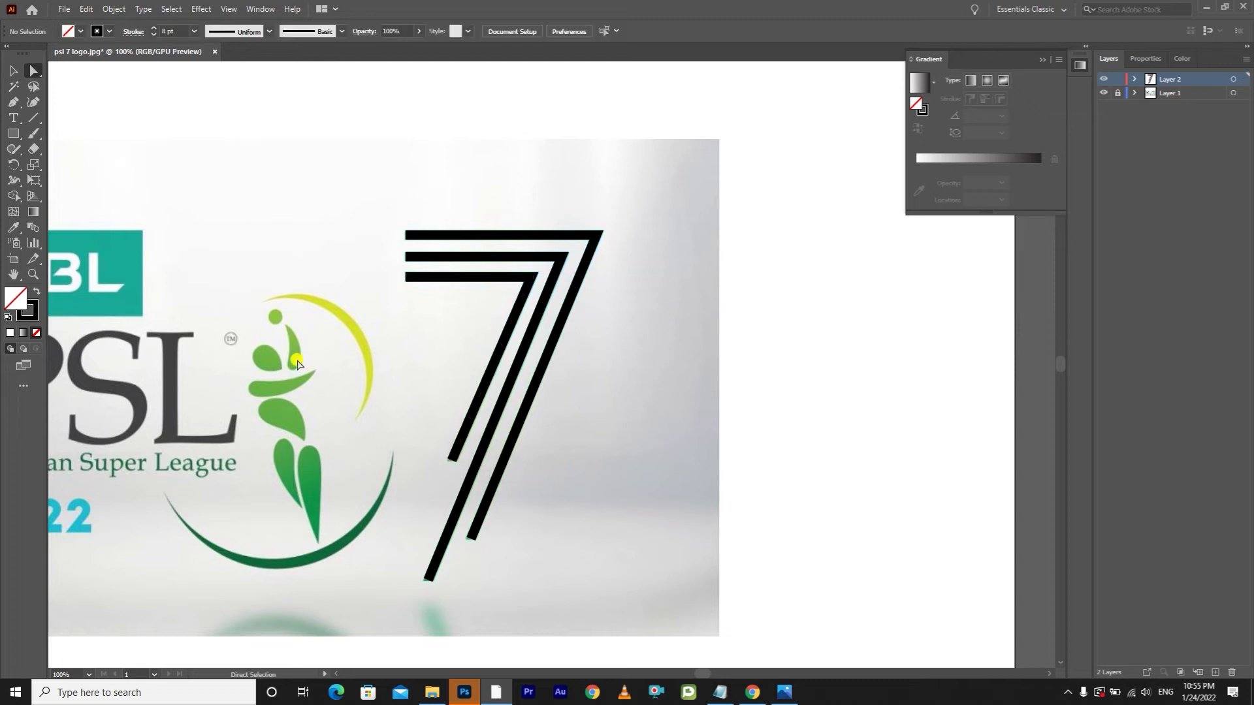
left_click(33, 274)
left_click(460, 615)
left_click(9, 70)
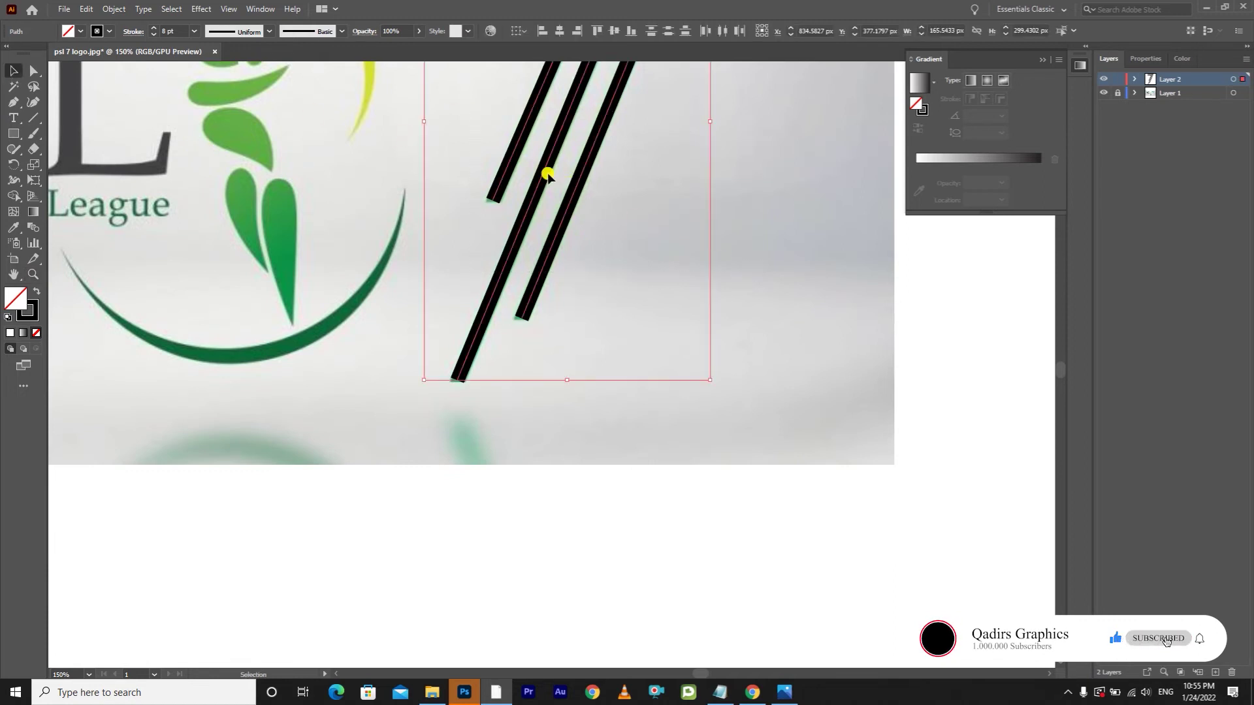
left_click_drag(546, 174, 730, 181)
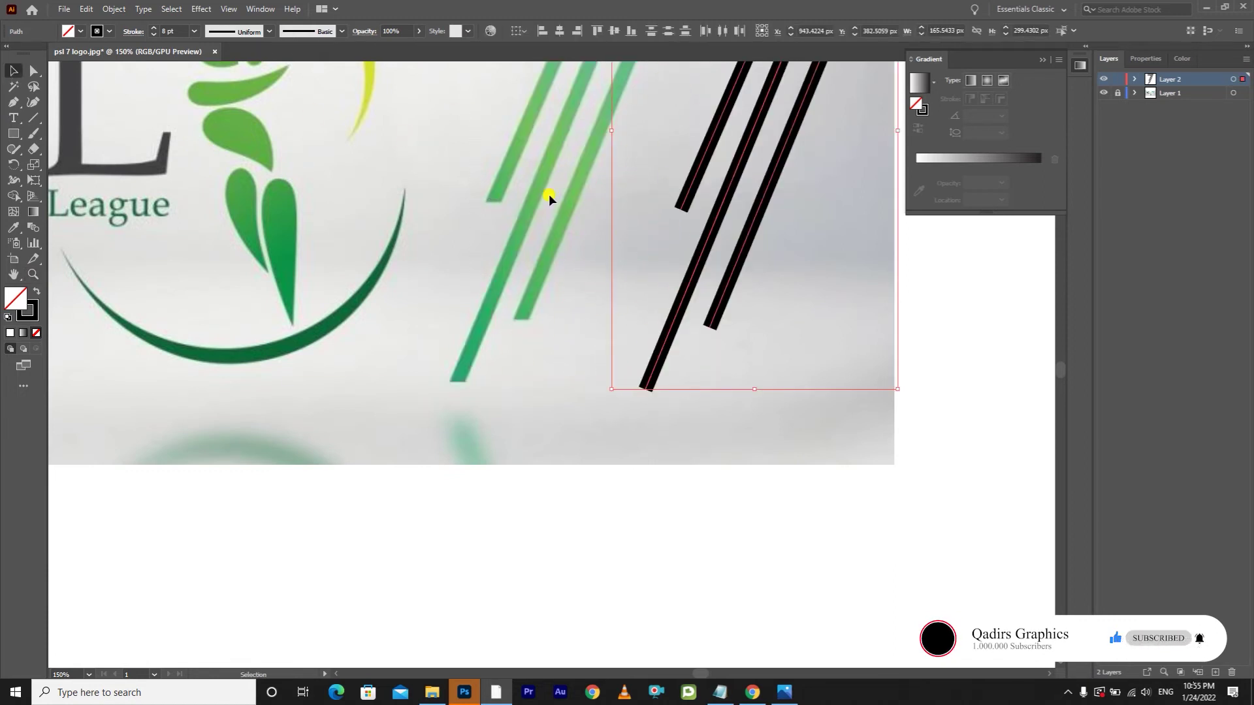
left_click(494, 217)
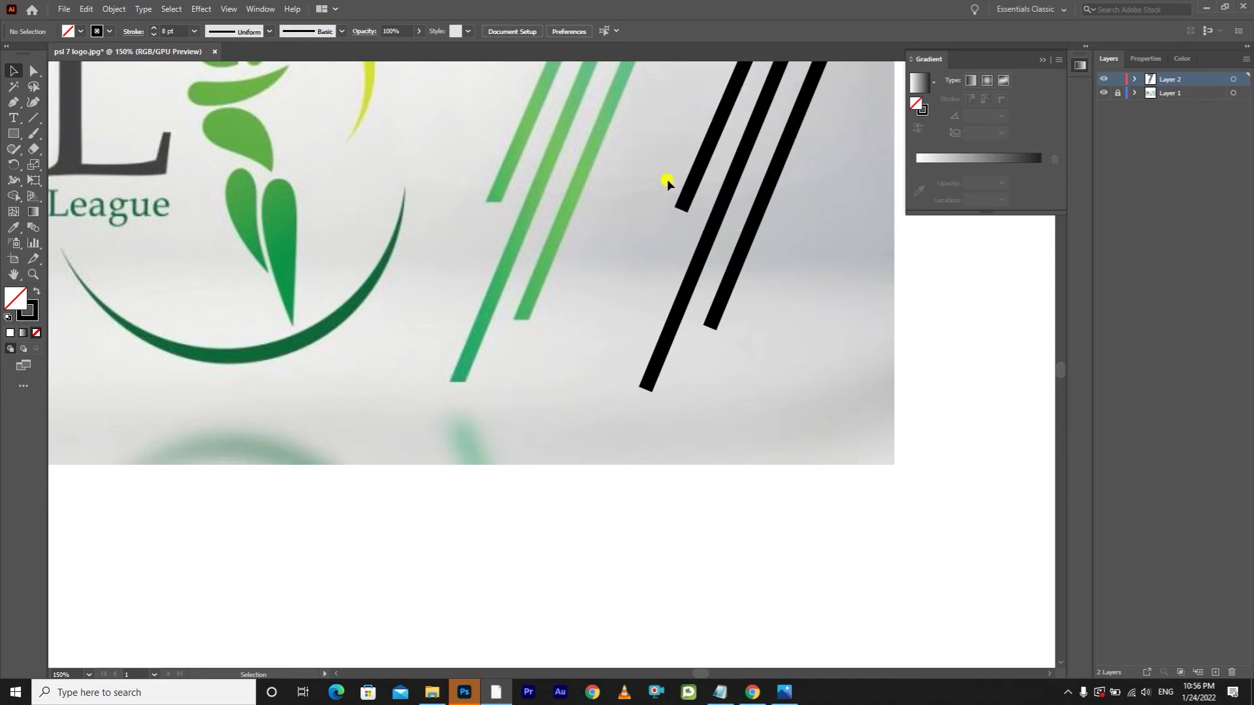
left_click_drag(647, 155, 838, 287)
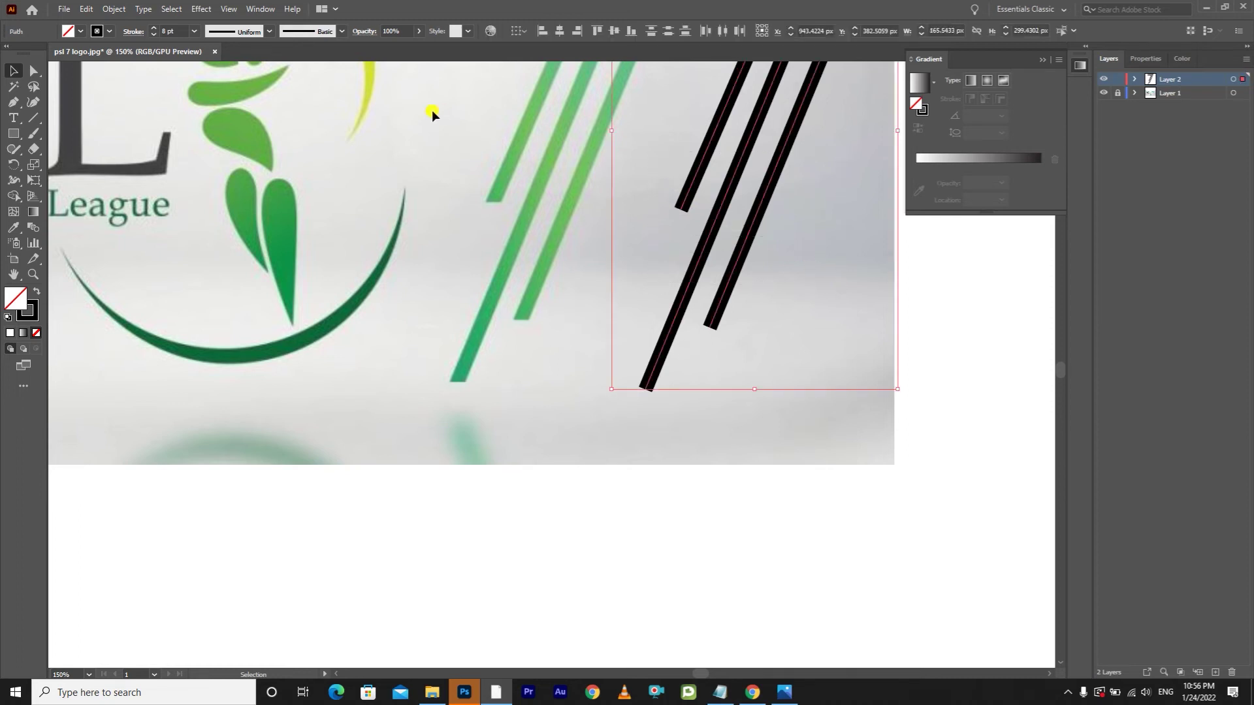
left_click(114, 9)
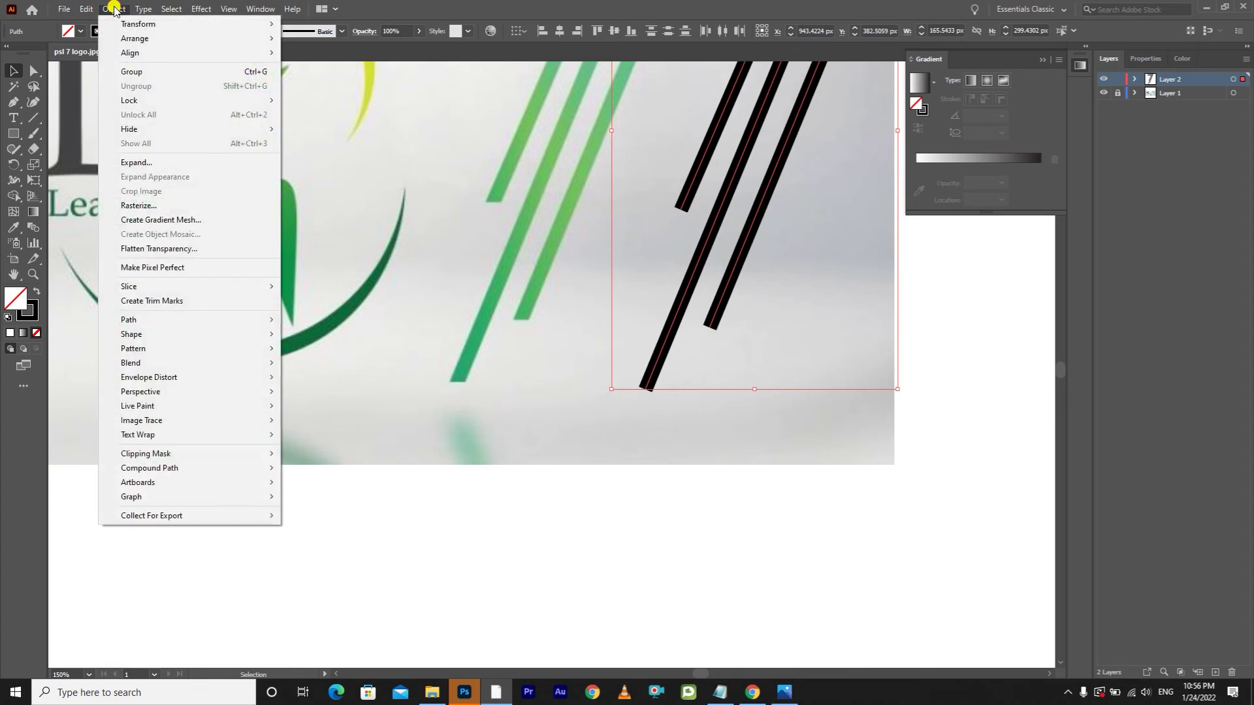
mouse_move(186, 320)
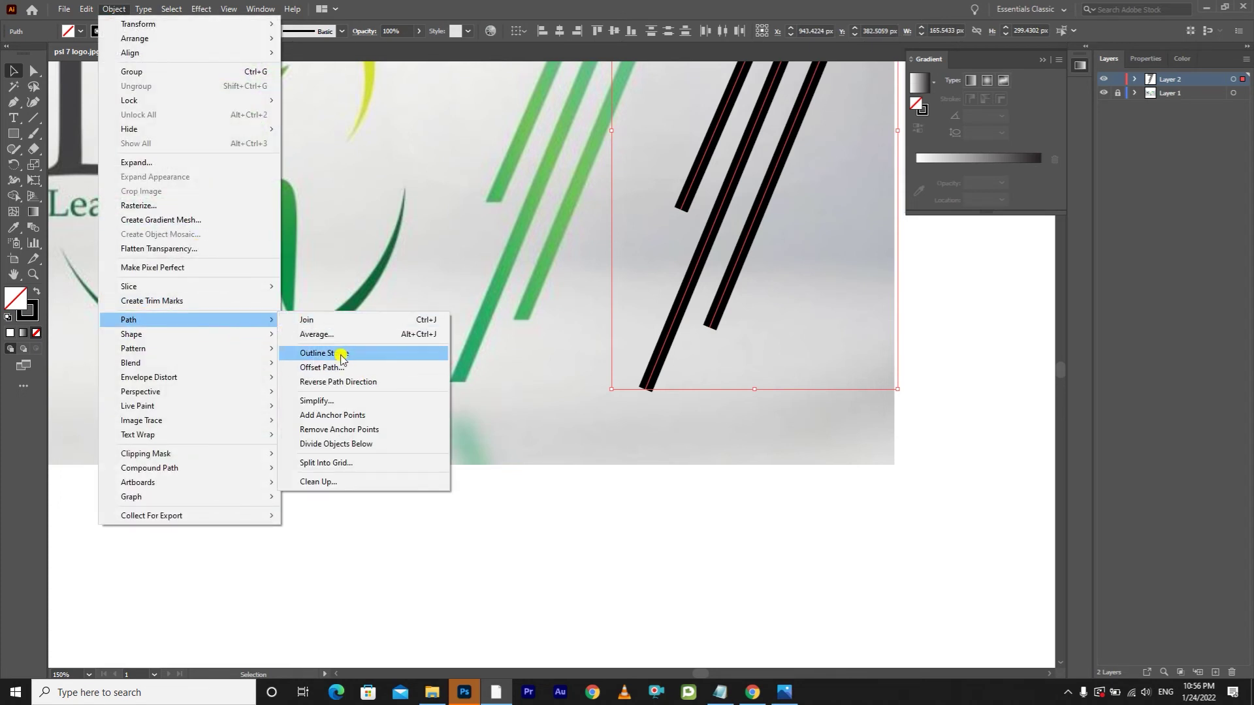
Apply Outline Stroke to the three black paths, then deselect them.
left_click(384, 359)
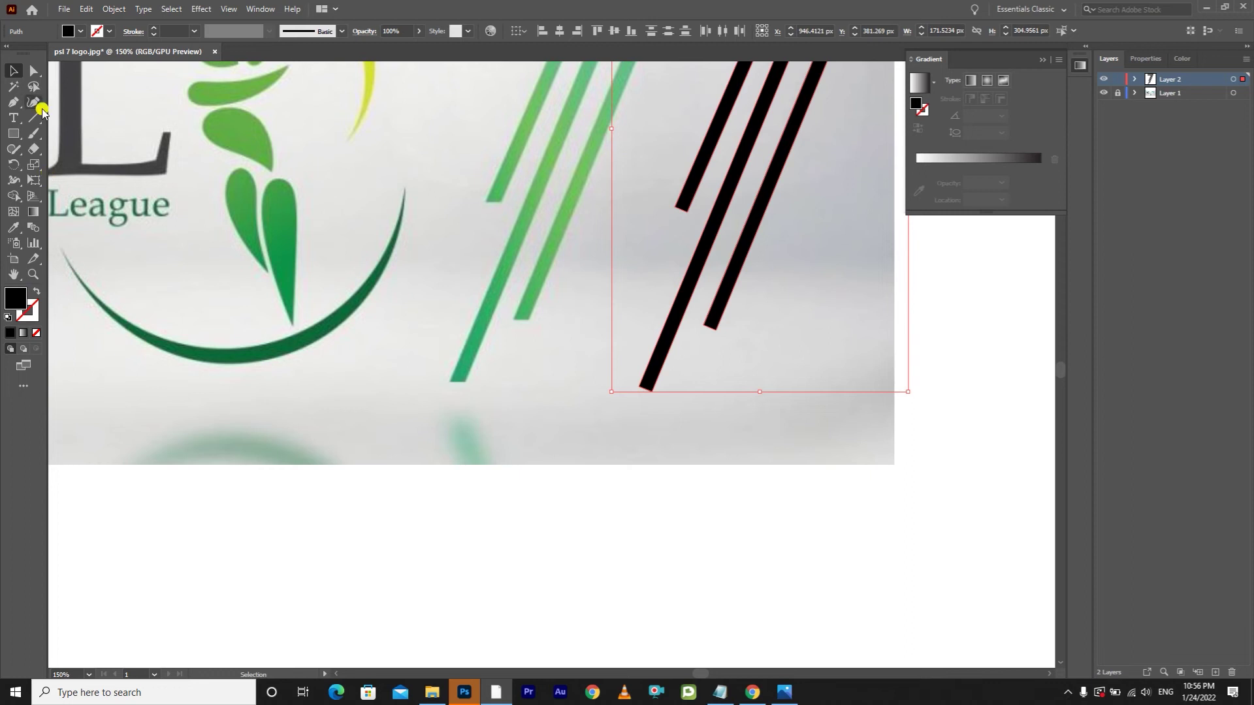
left_click(37, 77)
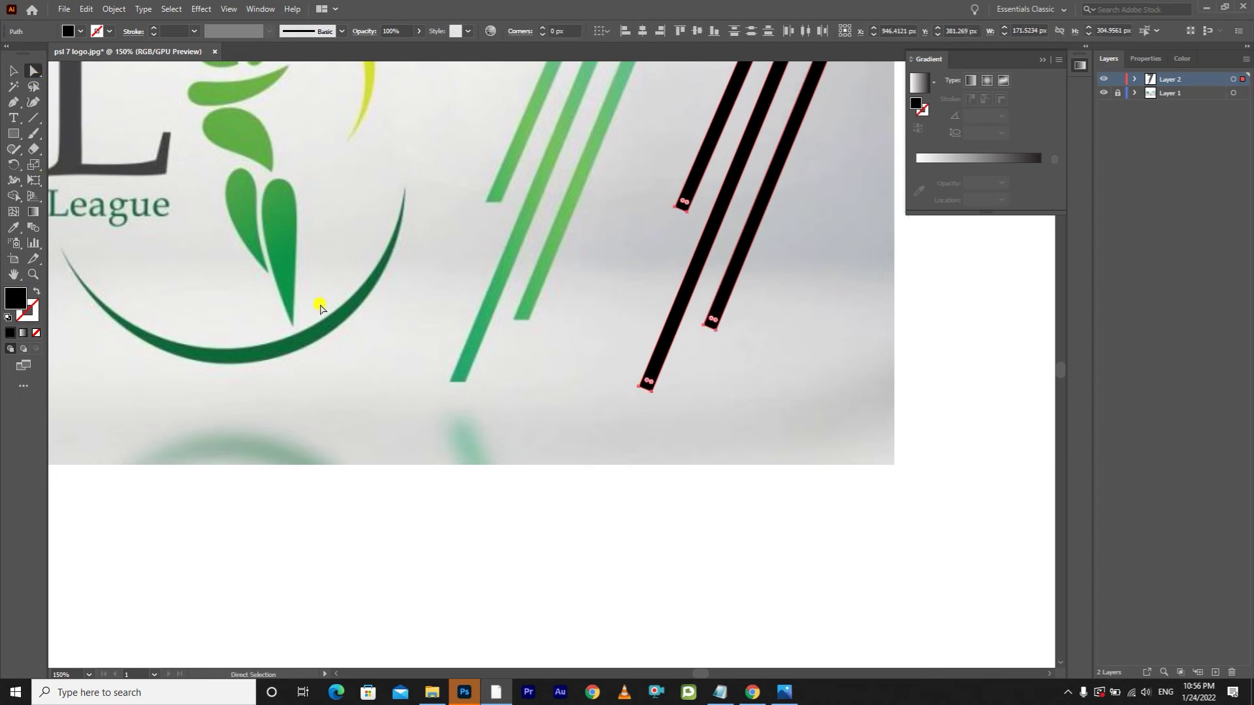
left_click(511, 401)
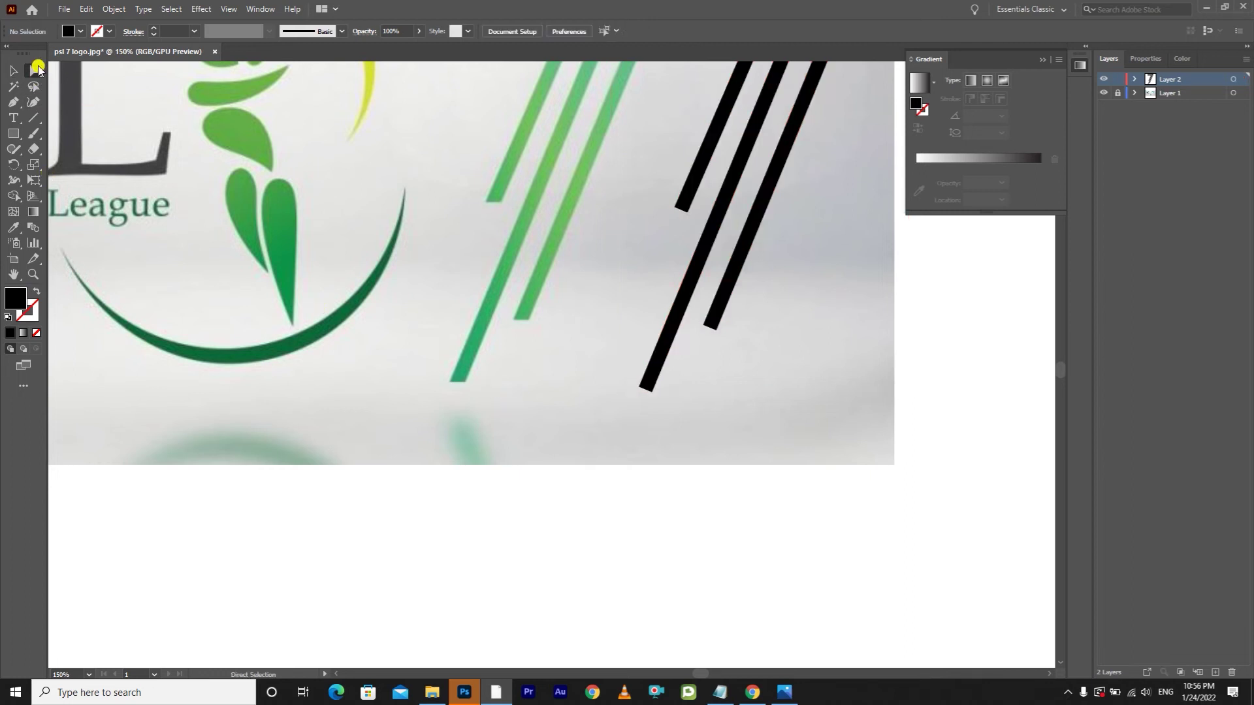
Square off the ends of the short, middle and right outlined bars by nudging their anchors.
left_click(686, 195)
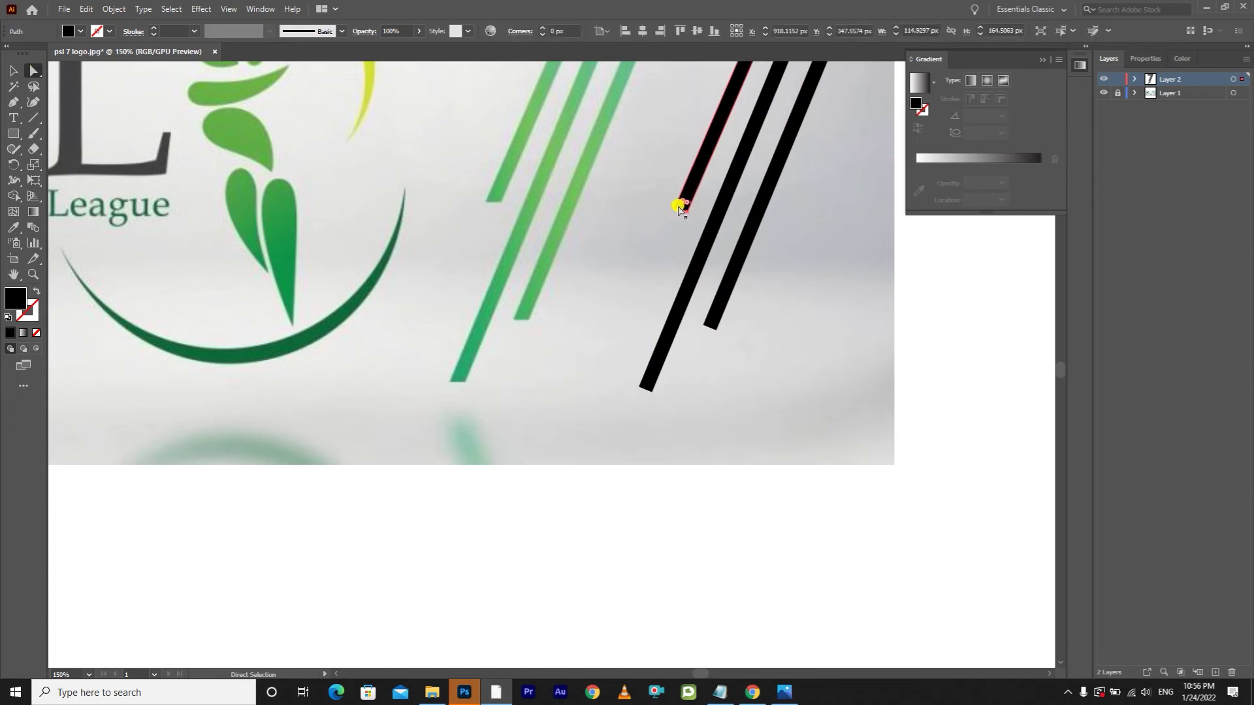
left_click_drag(682, 214, 674, 214)
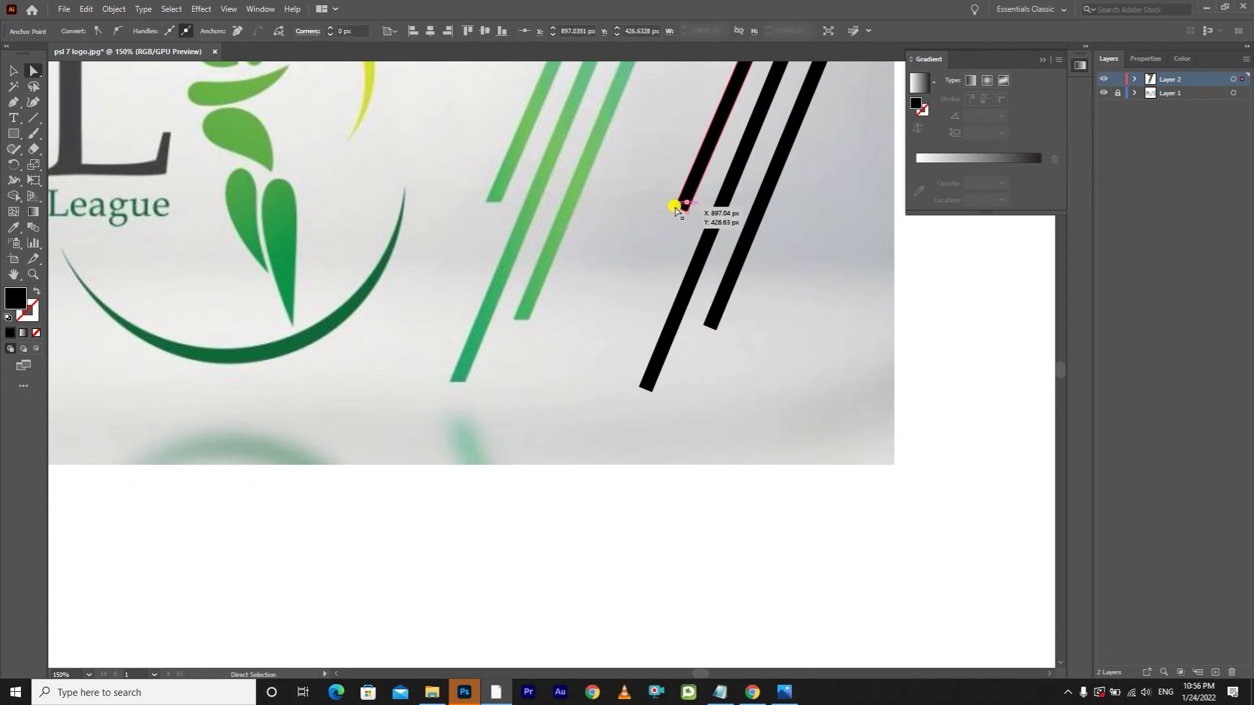
left_click_drag(673, 213, 673, 212)
left_click(793, 251)
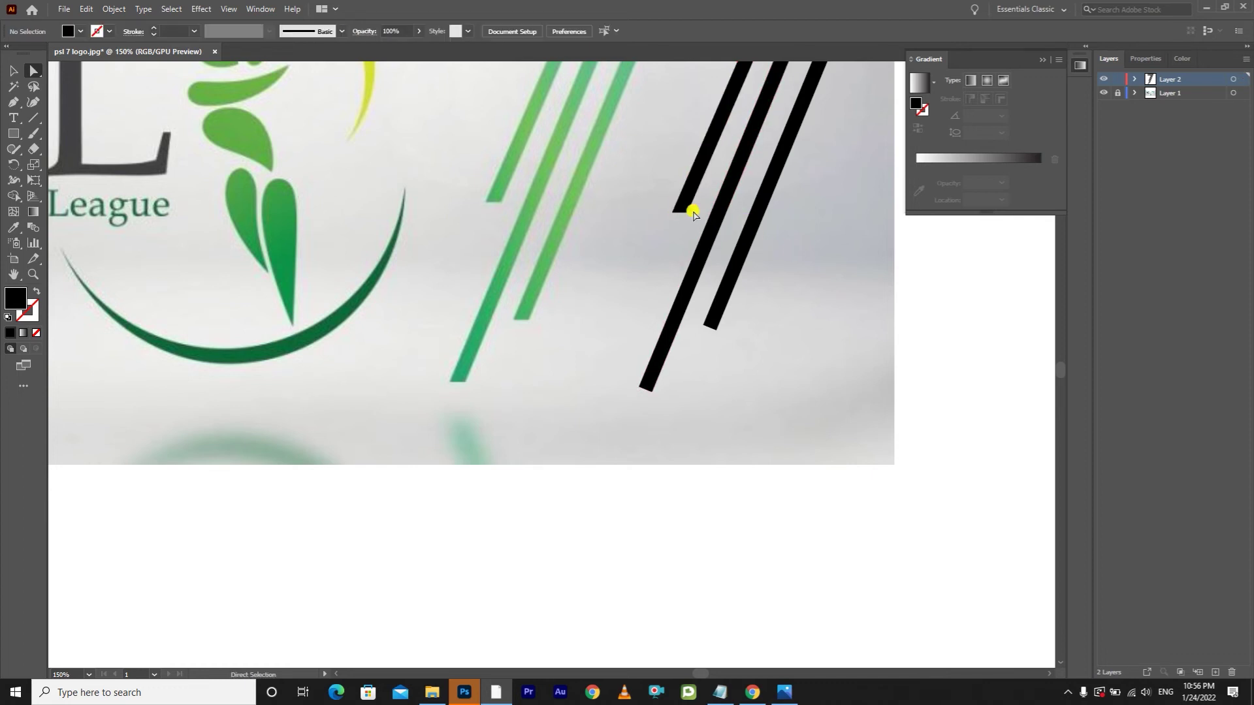
left_click(658, 351)
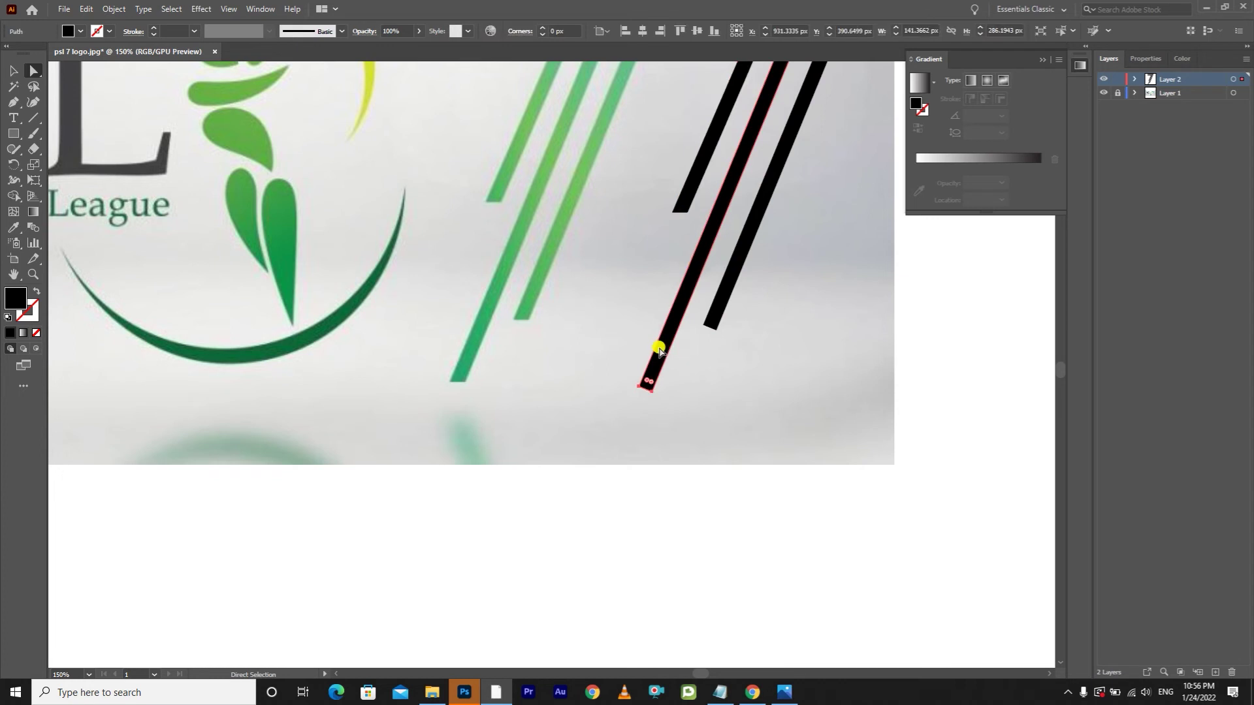
left_click_drag(640, 397, 635, 396)
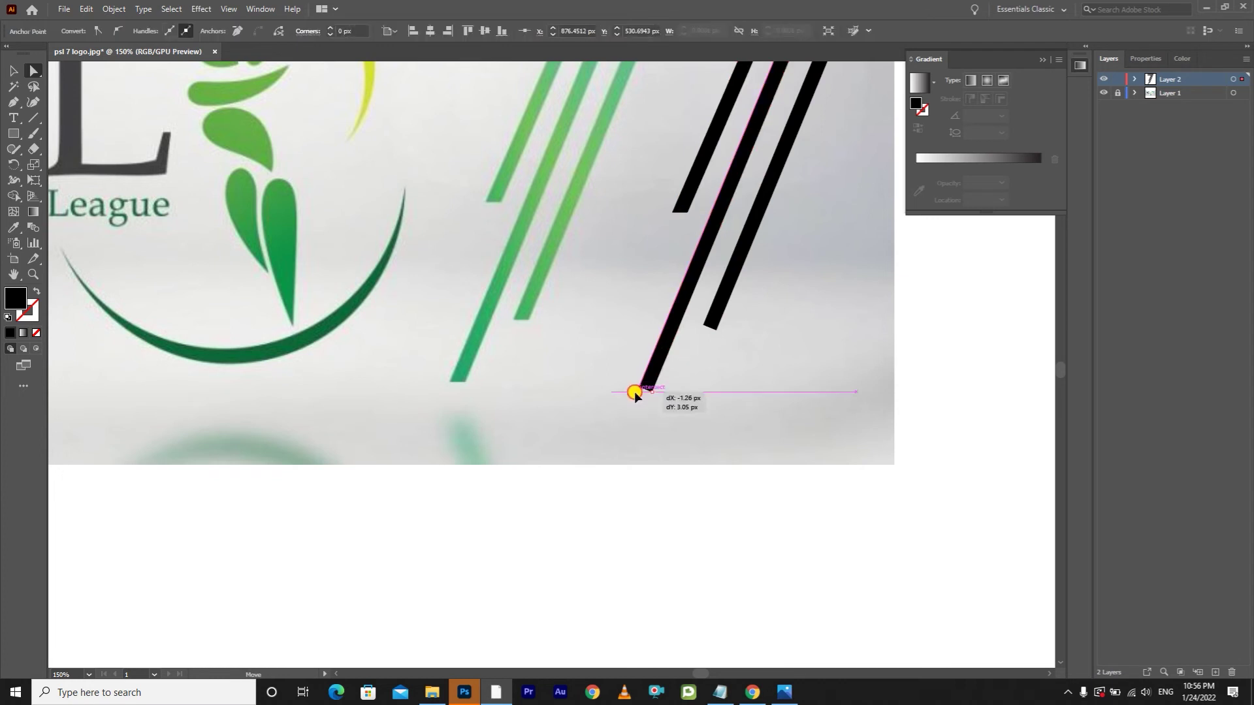
left_click(710, 324)
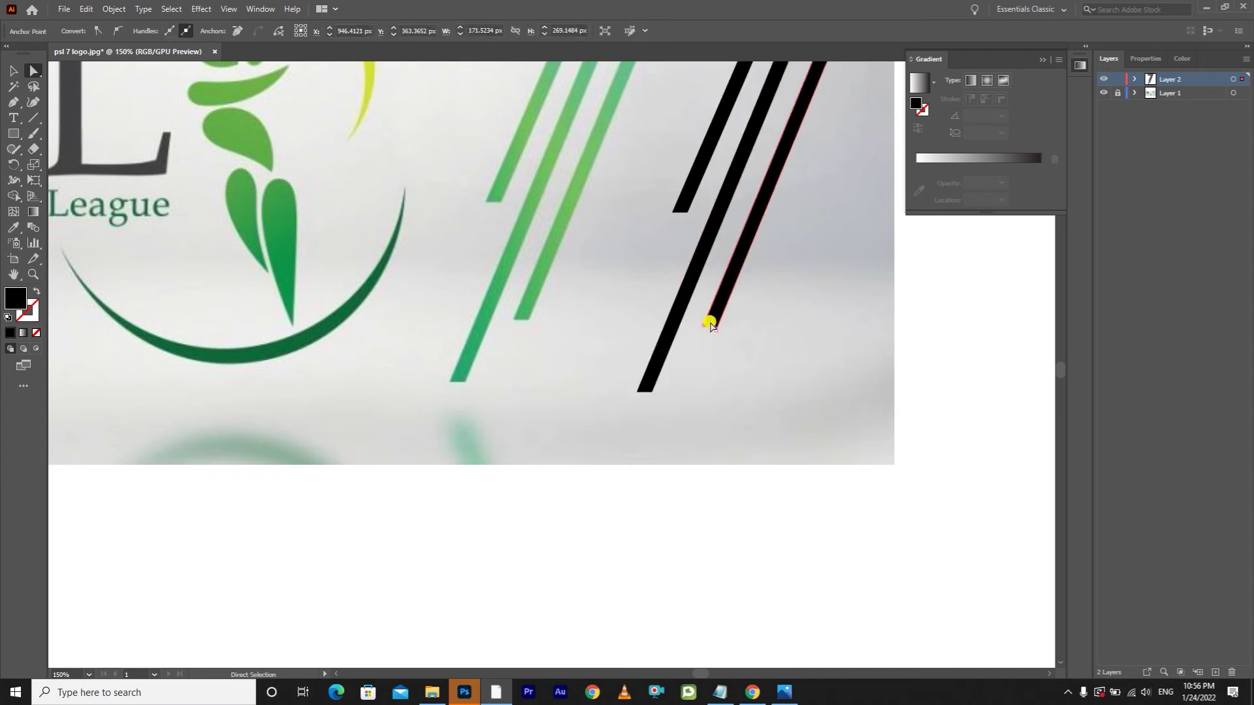
left_click_drag(705, 328, 705, 329)
left_click(35, 275)
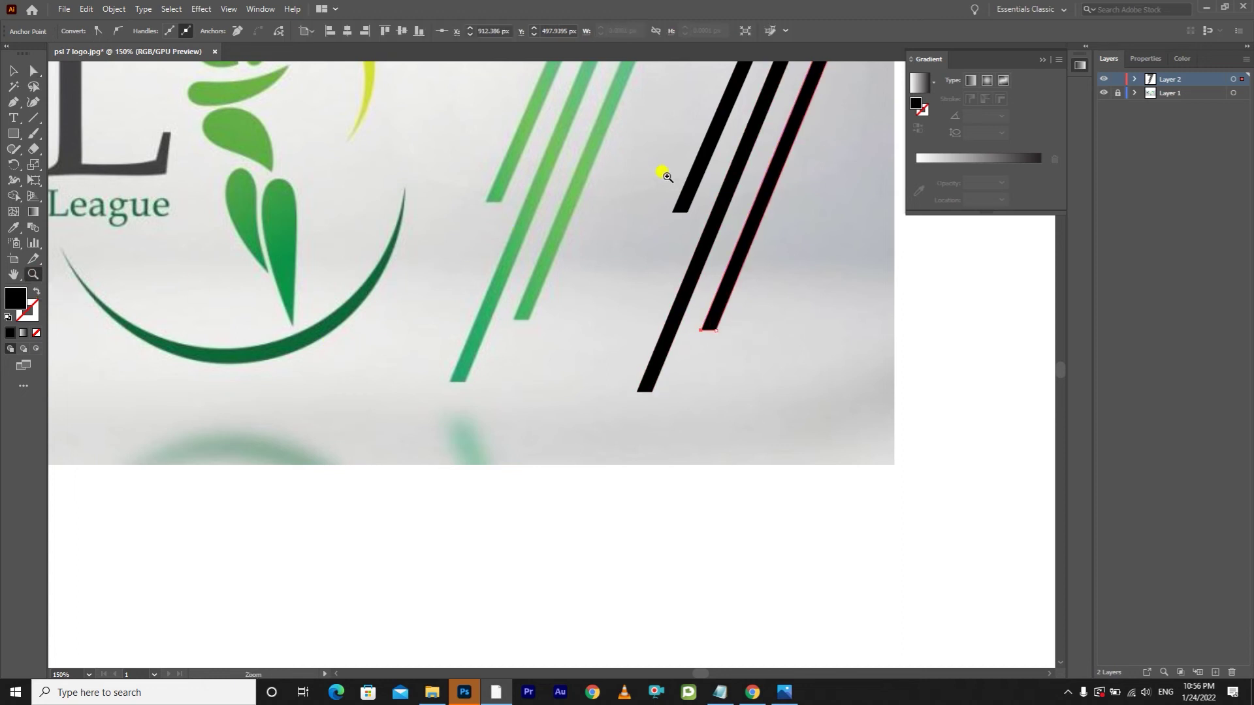
Zoom out to 100% and drag the black 7 right onto the white artboard beside the reference.
left_click(666, 175, "alt")
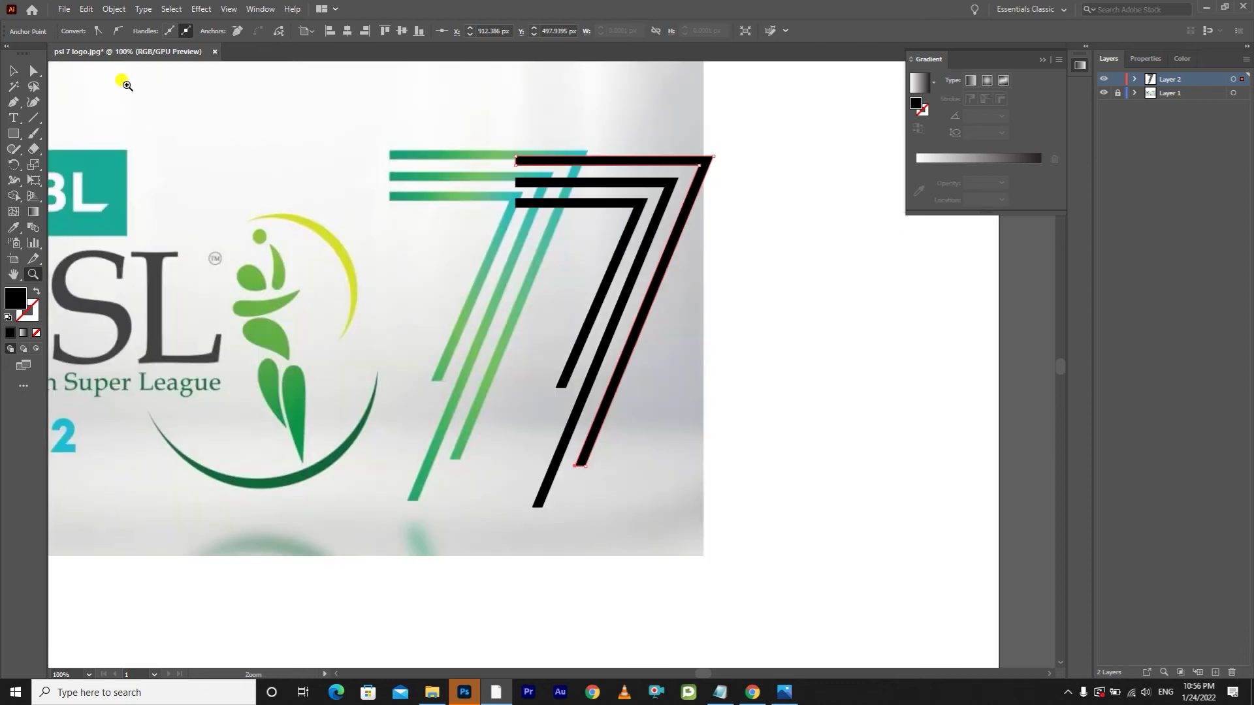
left_click(14, 70)
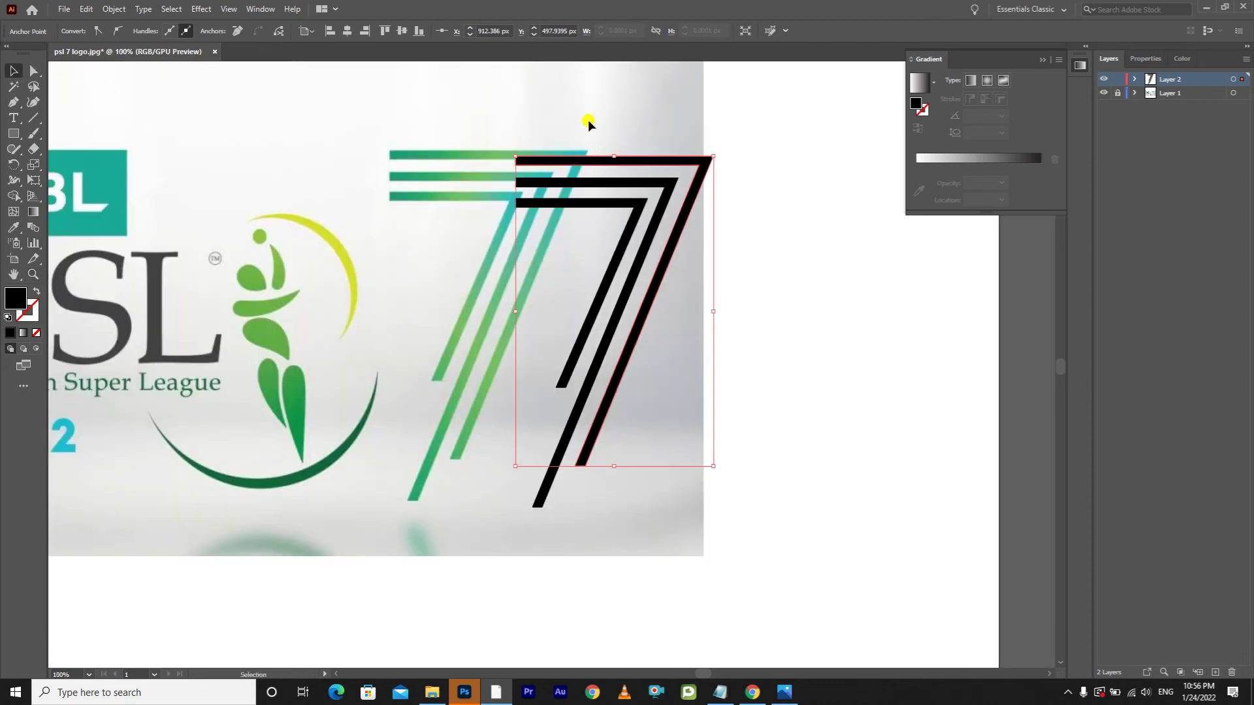
left_click(635, 209)
left_click_drag(628, 166, 833, 171)
left_click(939, 330)
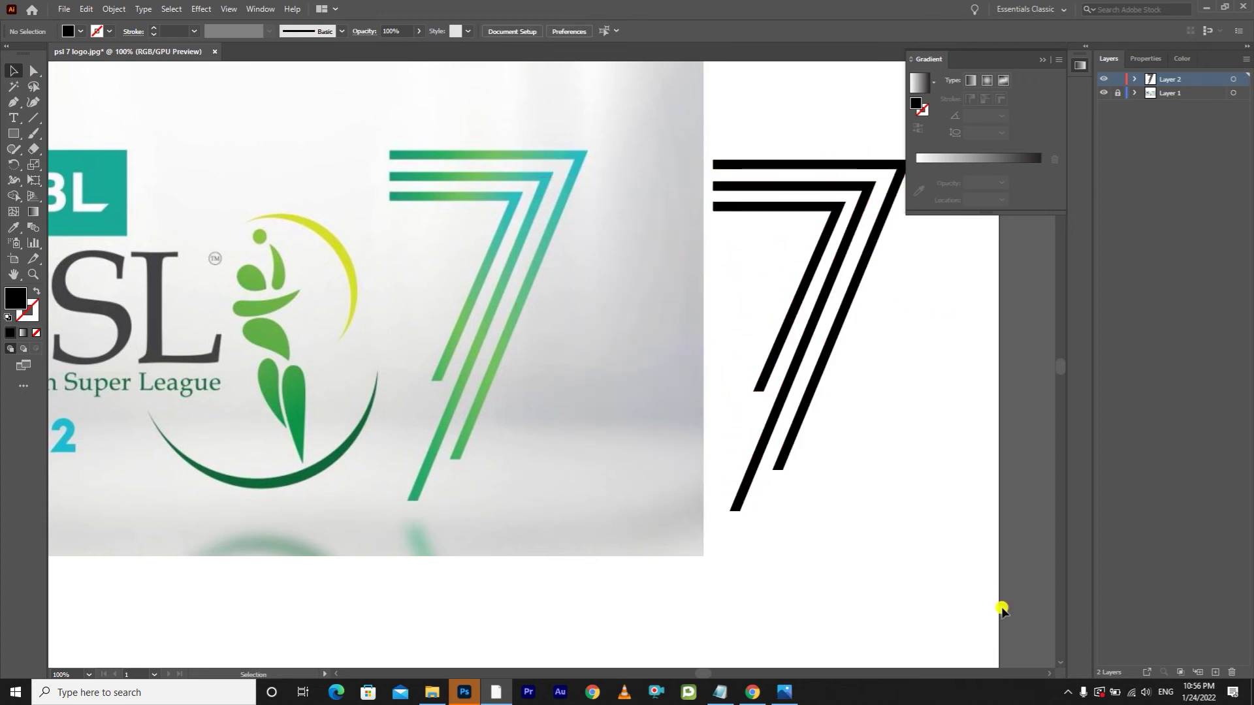
scroll(836, 525, "right", 5)
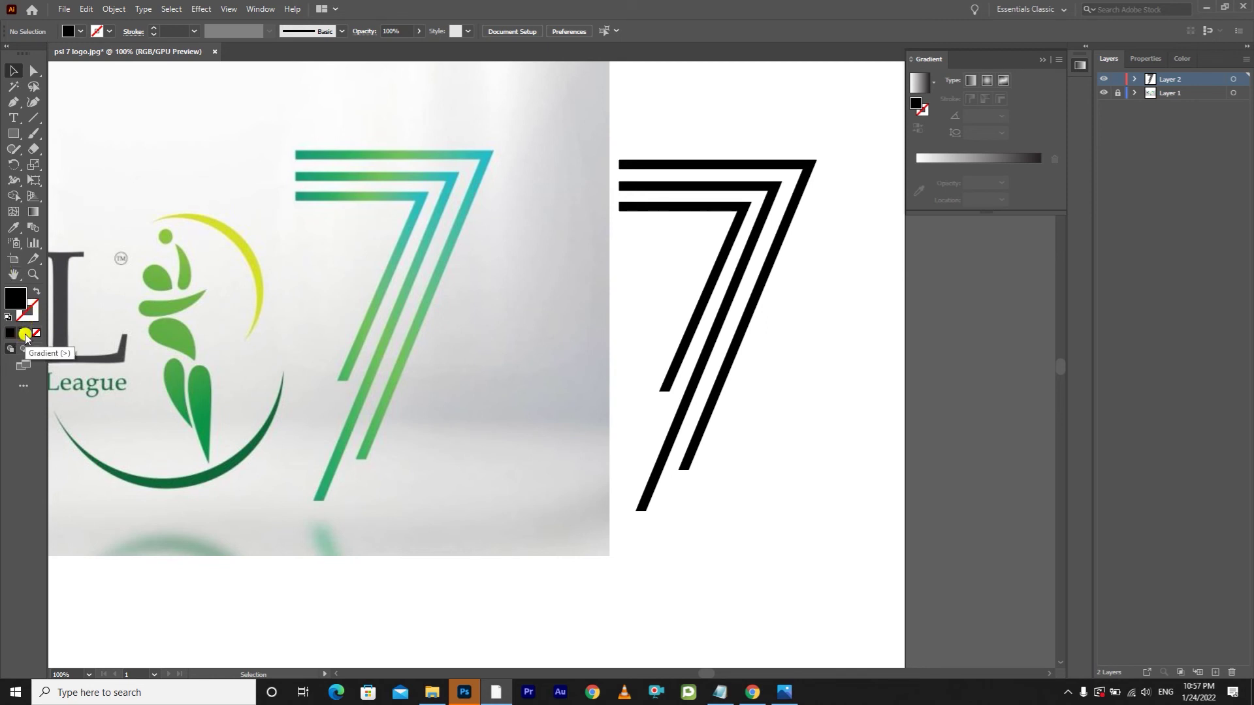
Build a three-stop gradient from dark green, lighter green and teal sampled from the reference 7.
left_click(25, 334)
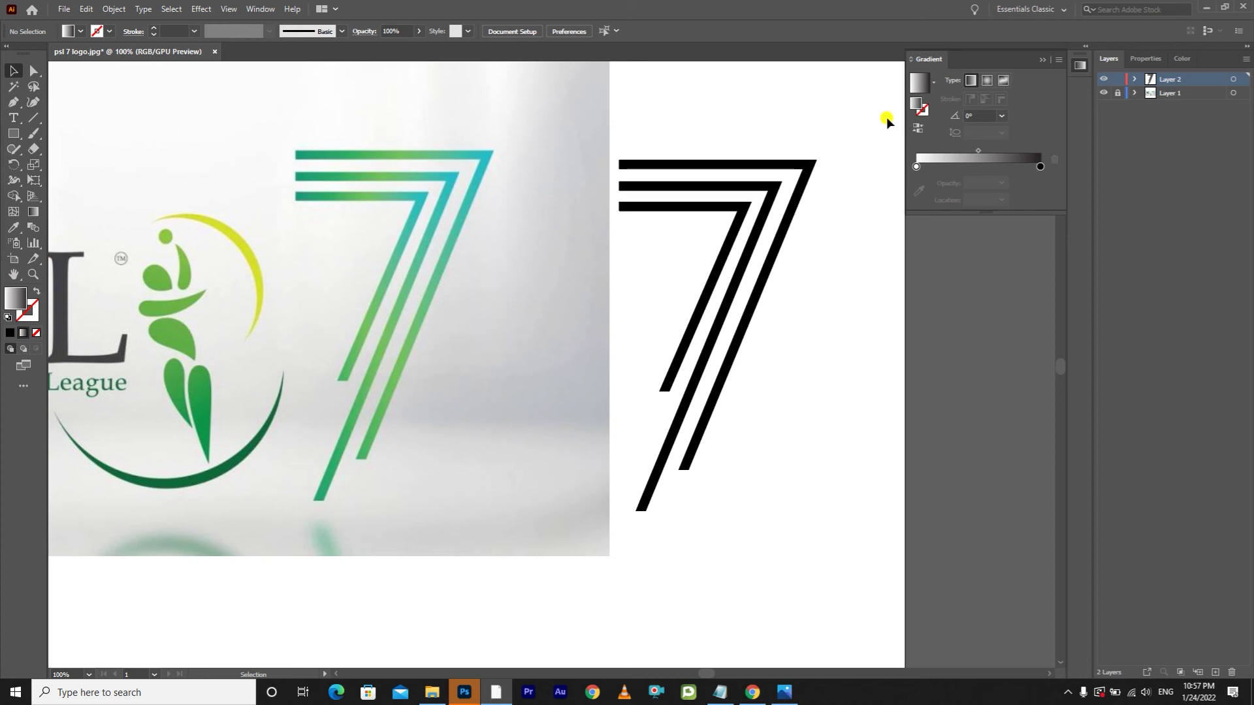
left_click(916, 167)
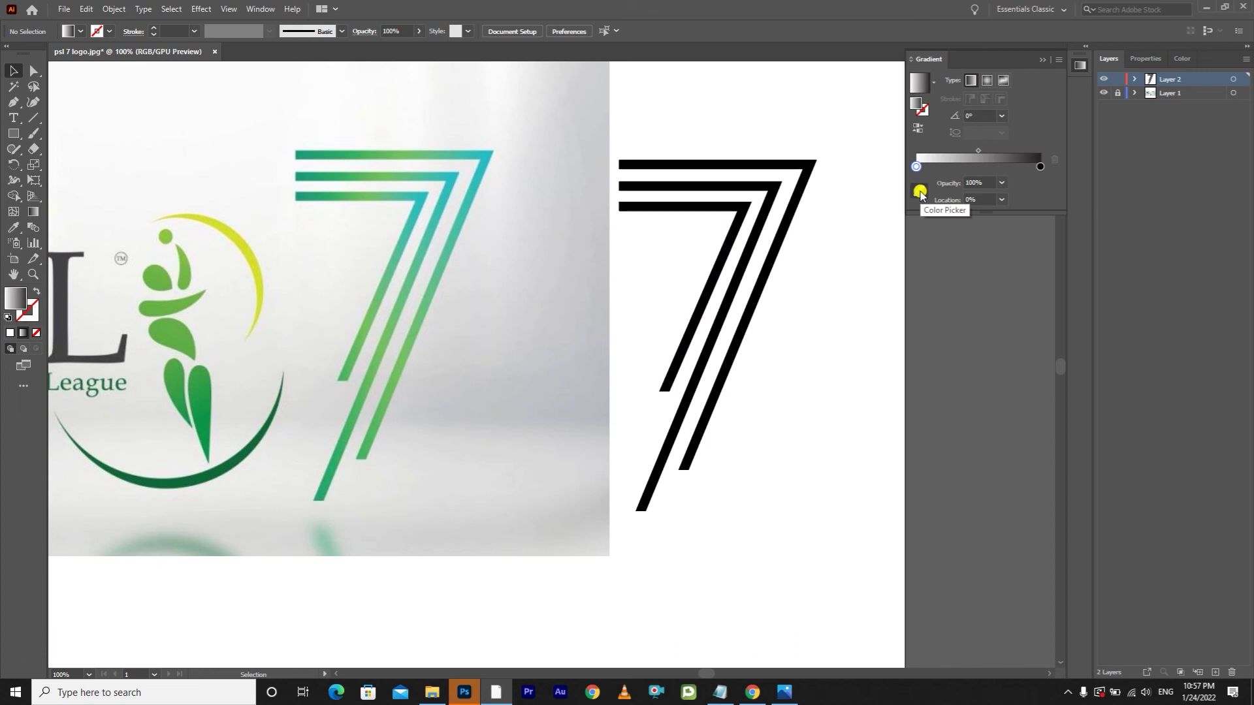
left_click(919, 191)
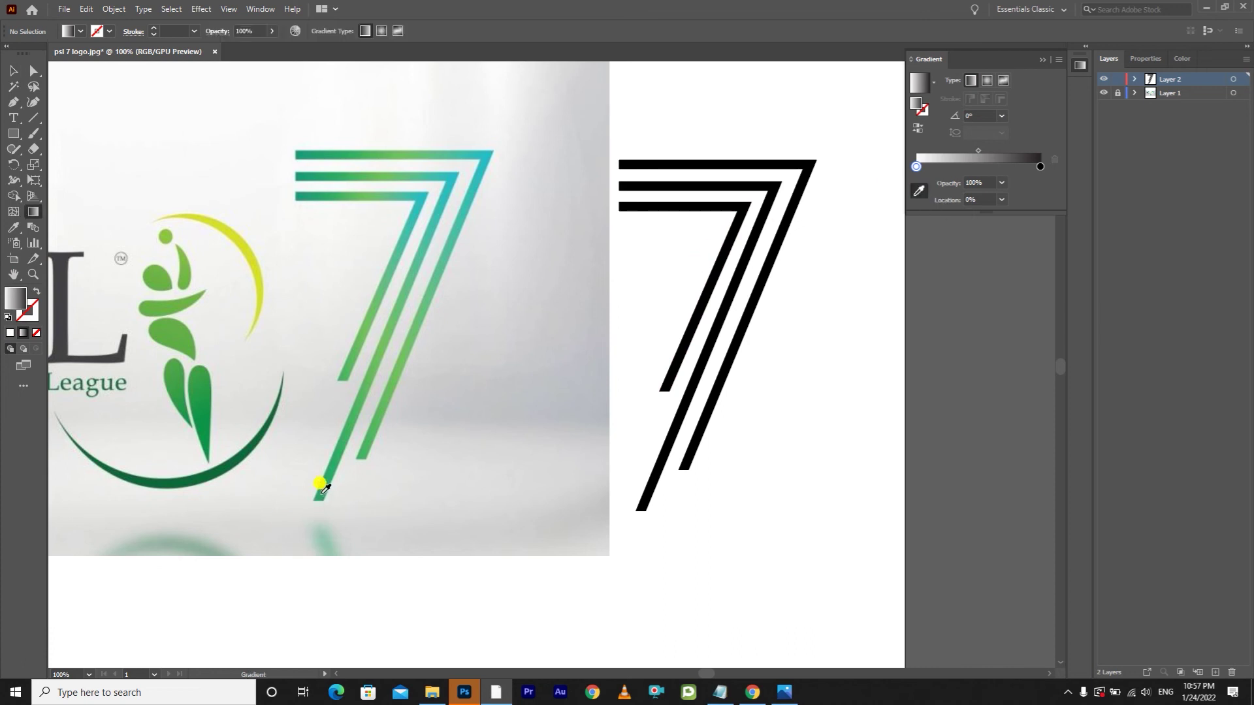
left_click(320, 483)
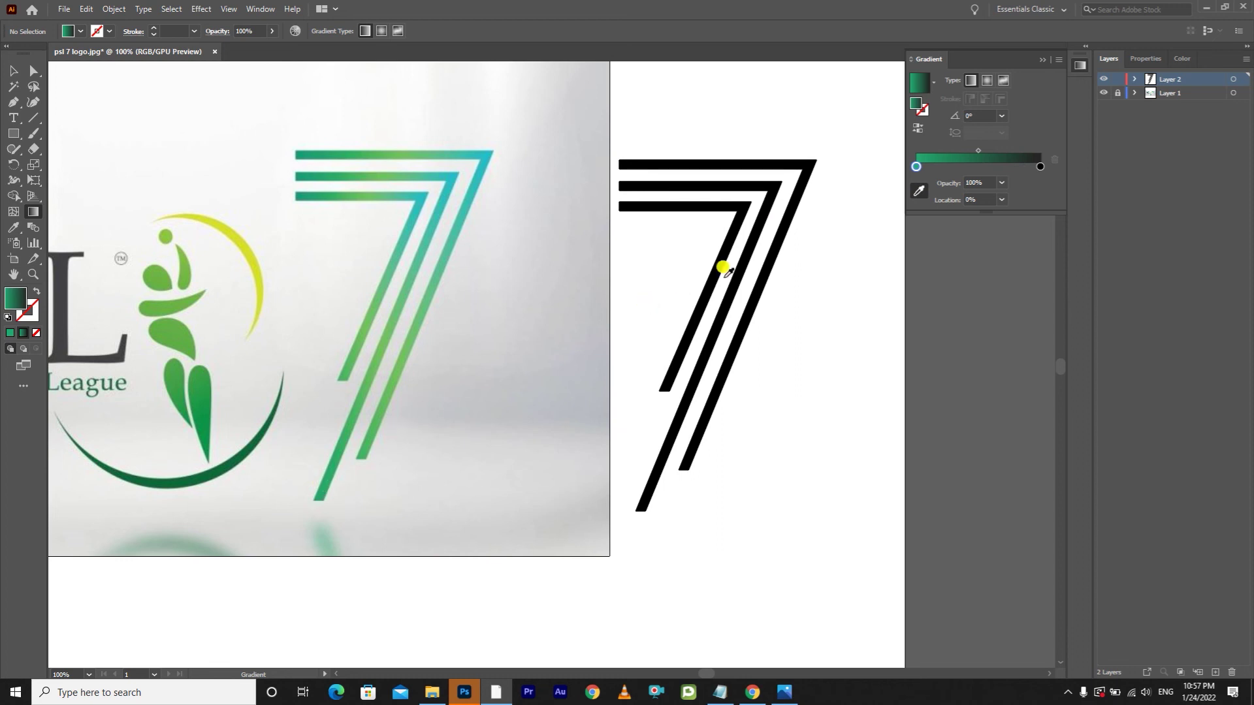
left_click(981, 167)
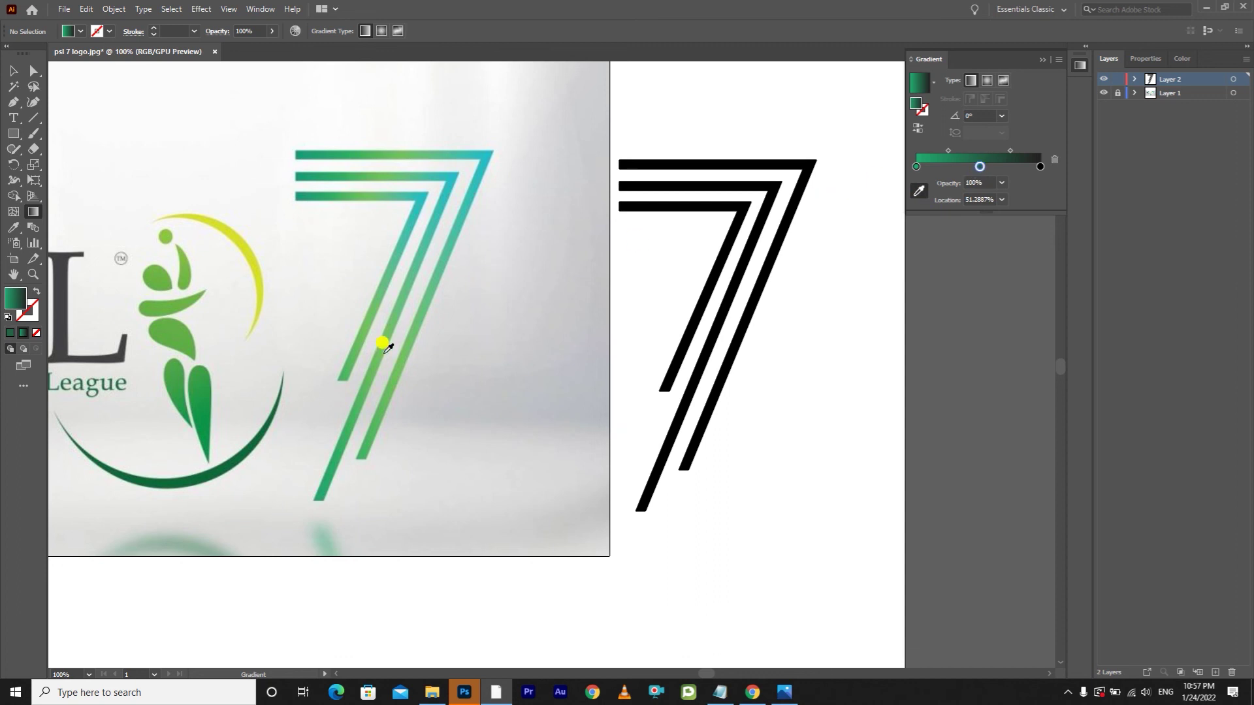
left_click(382, 339)
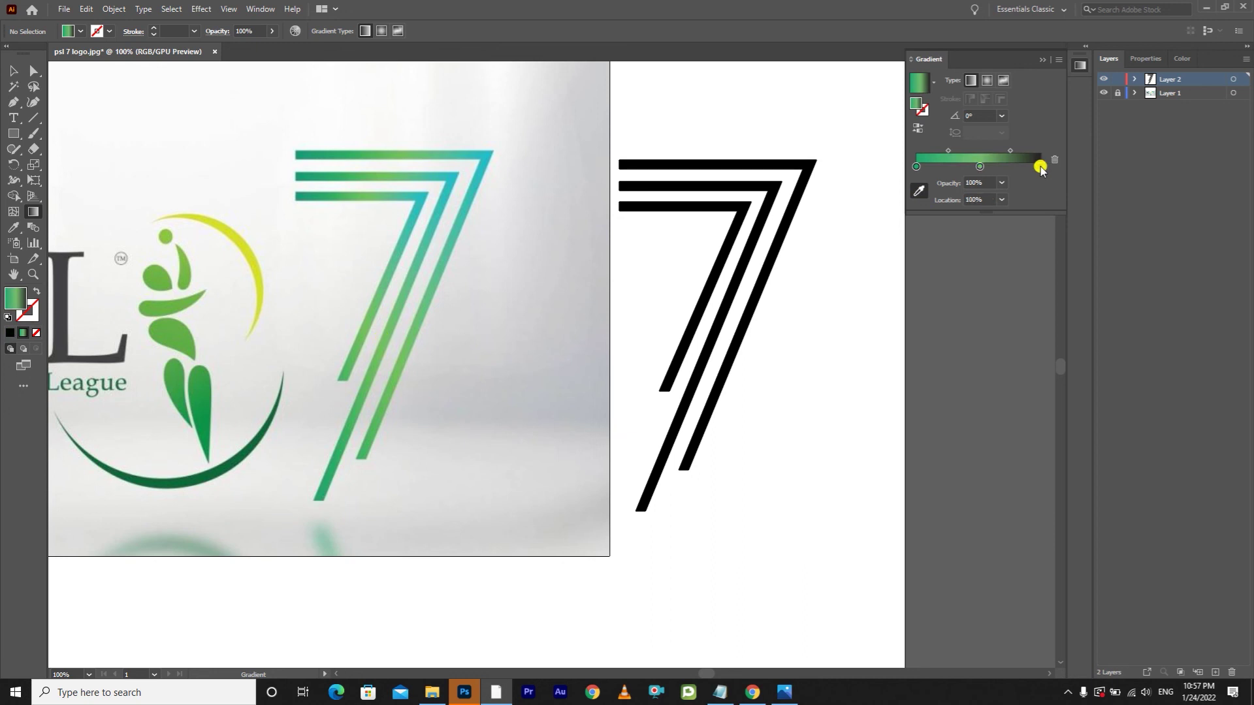
left_click(483, 154)
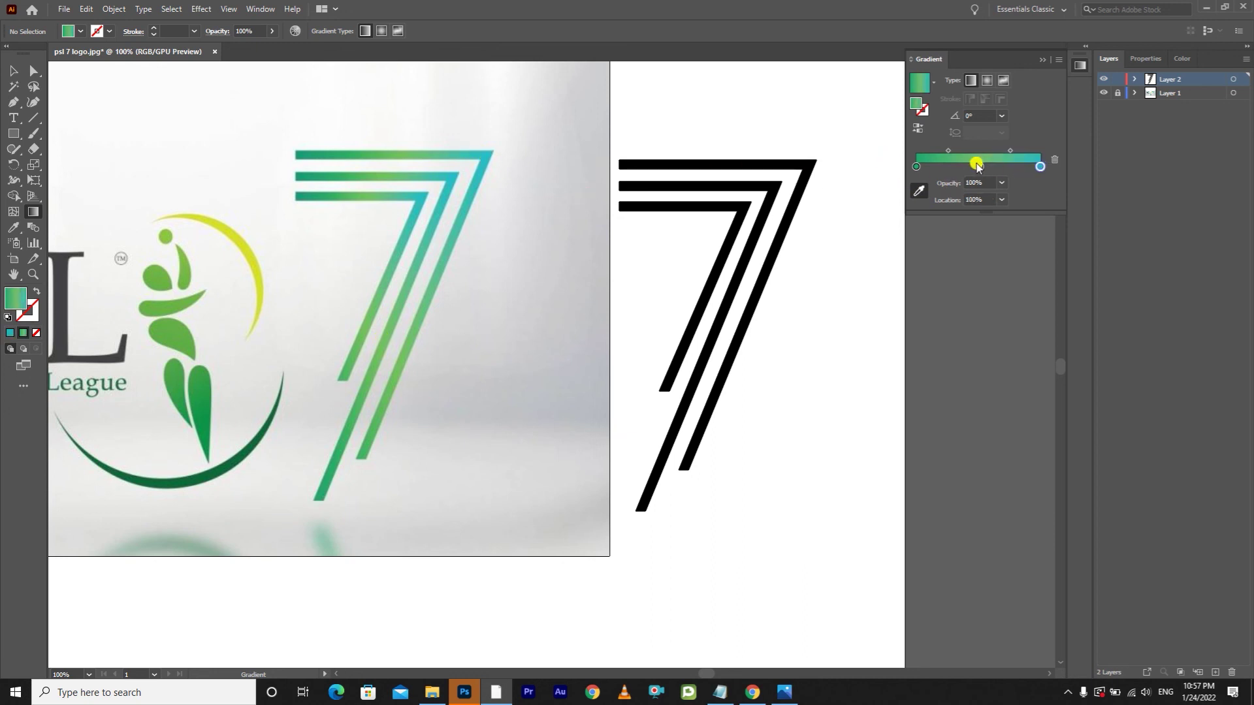
Apply the green-to-teal gradient to the black 7, deselect it, and minimize Illustrator.
key("v")
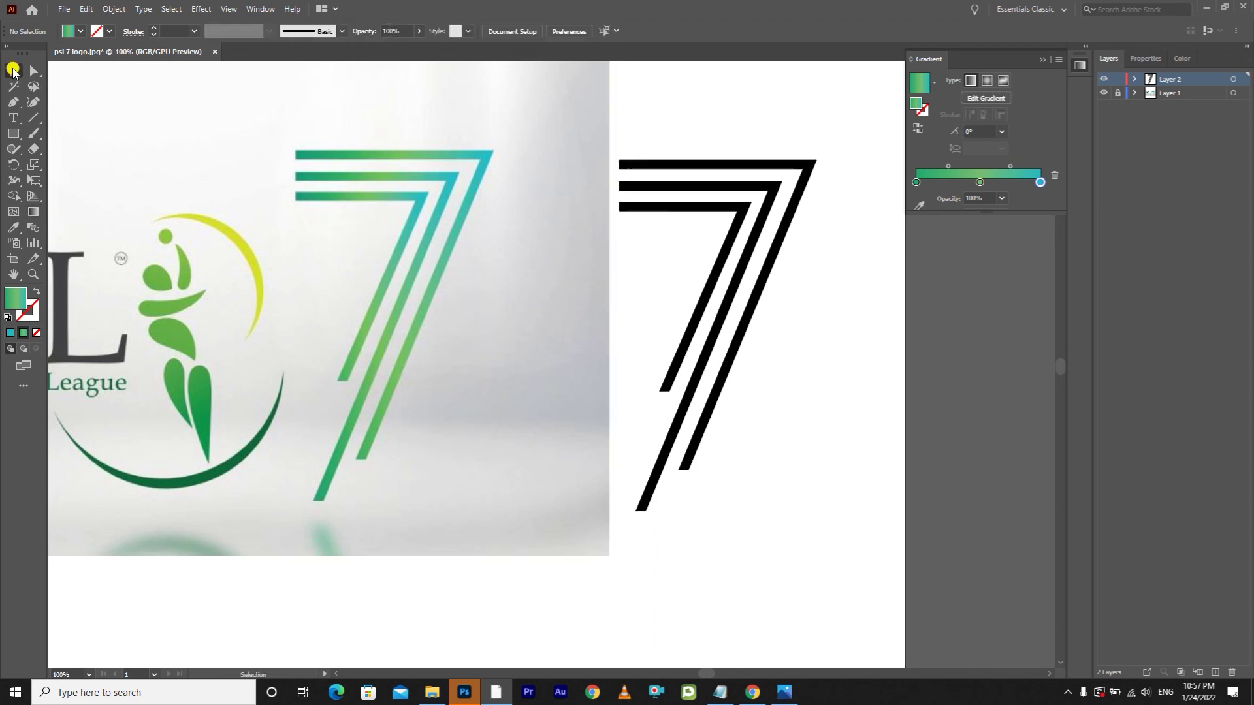
left_click_drag(652, 122, 715, 236)
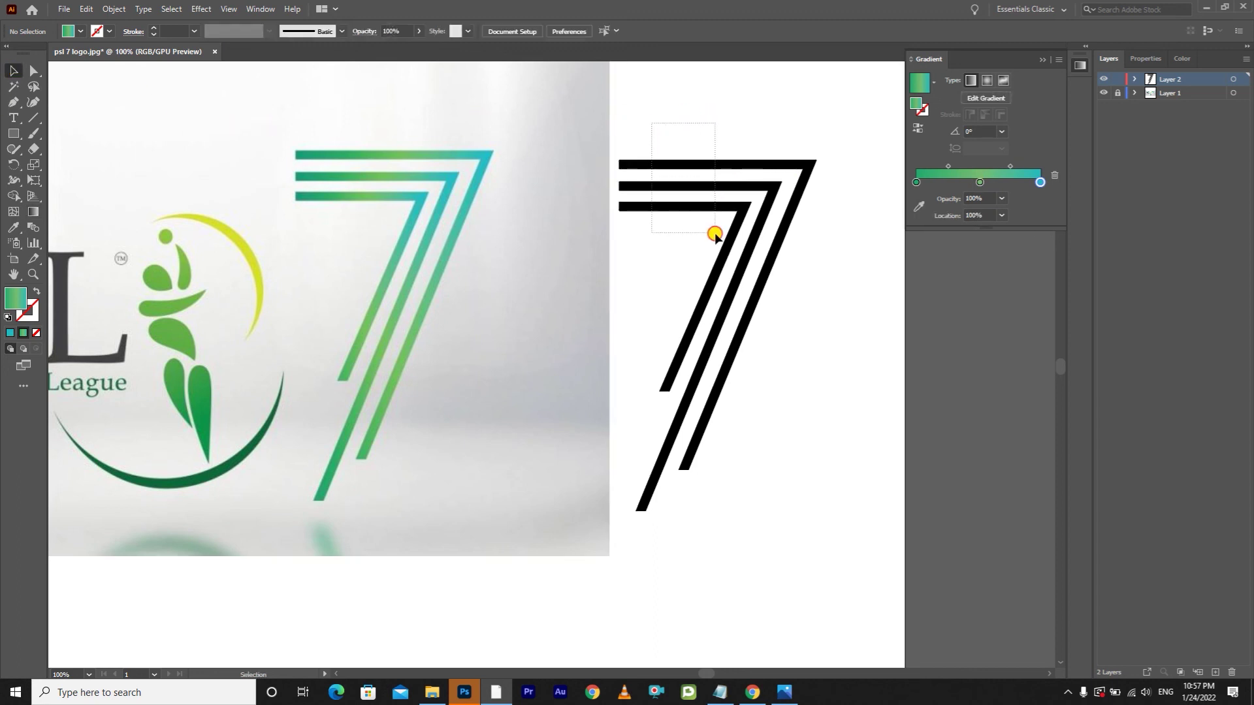
left_click(22, 334)
key("ctrl+shift+a")
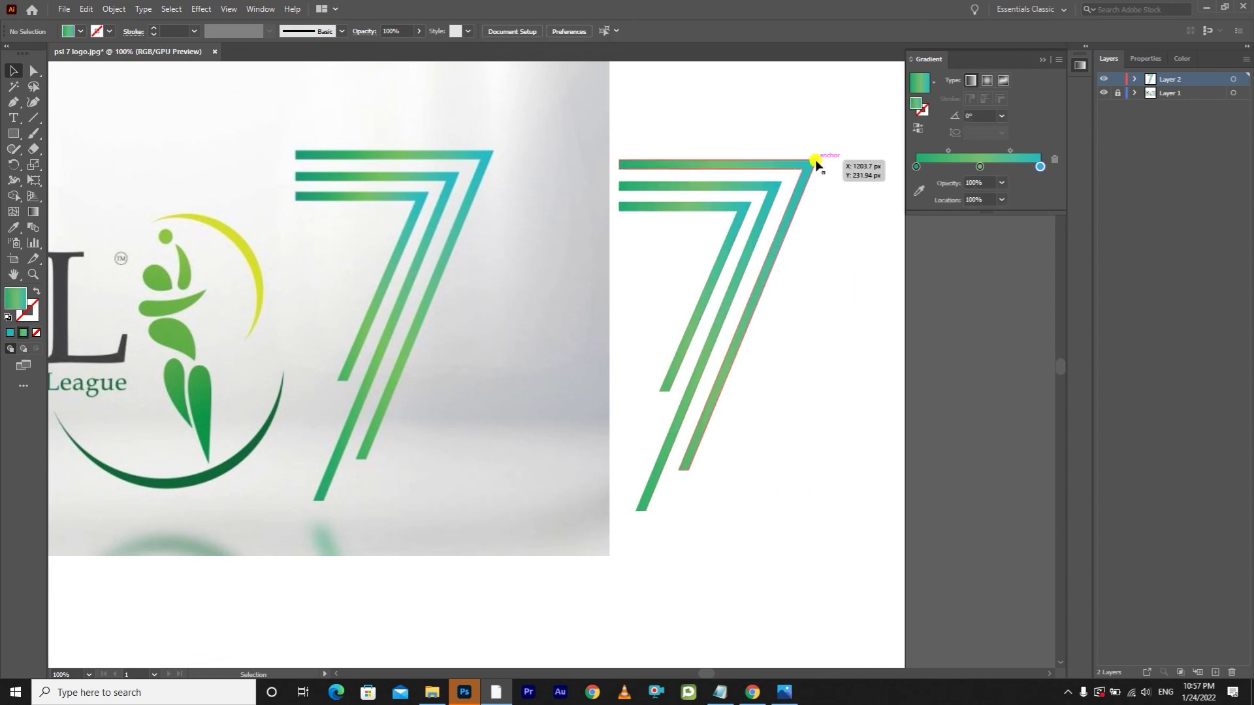
left_click(1206, 7)
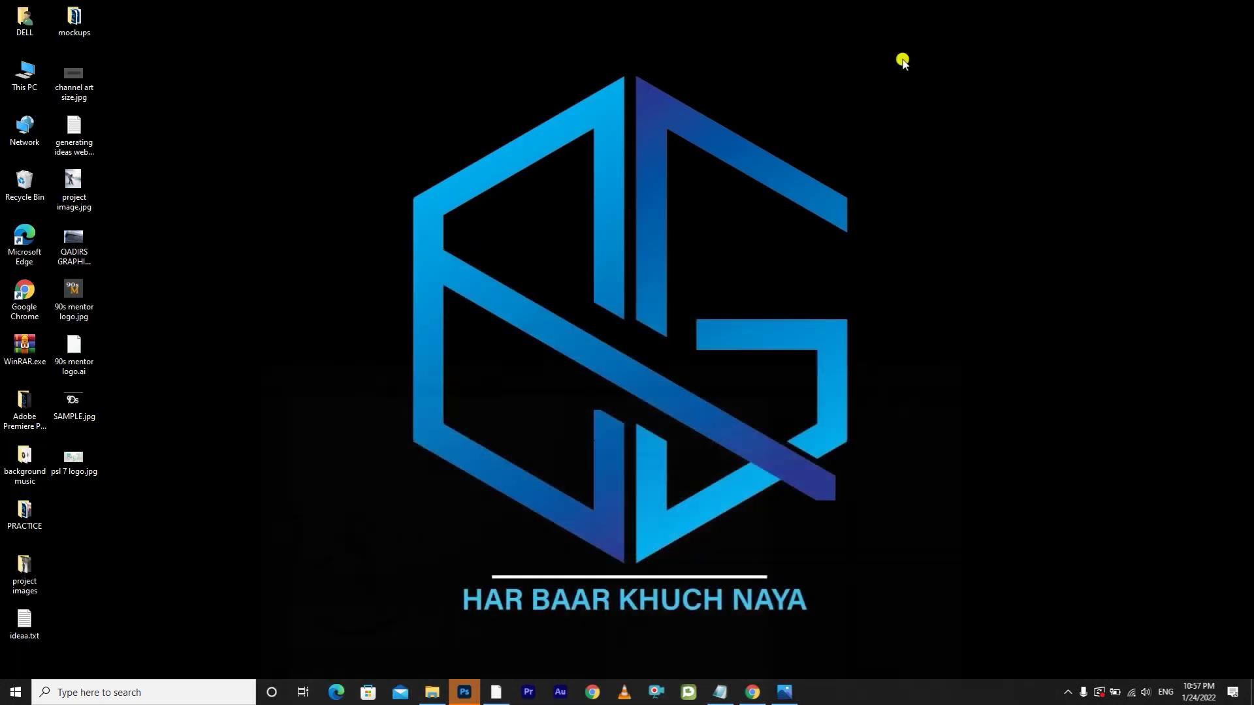
right_click(535, 125)
left_click(592, 178)
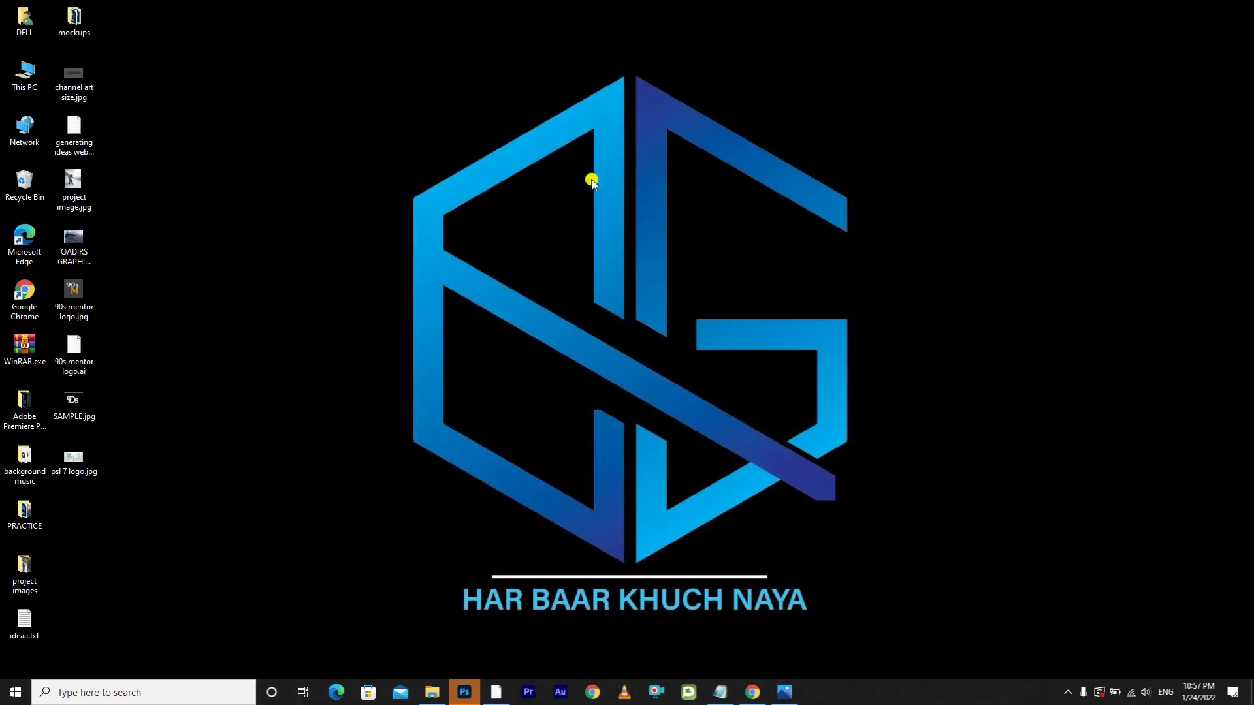